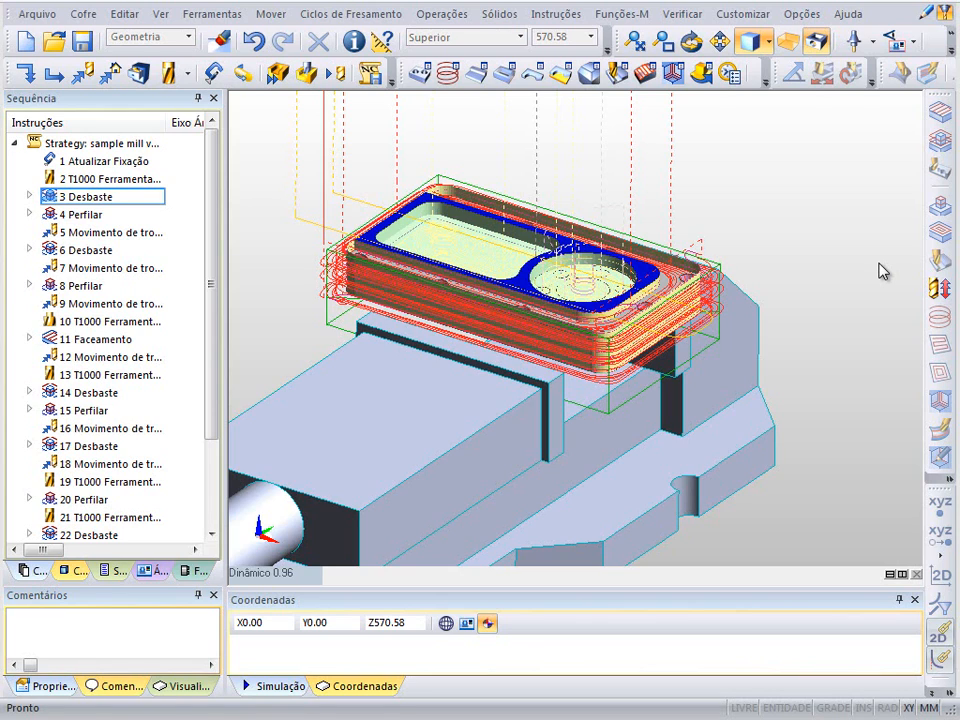
# Review the settings of the 12 mm end mill tool and the first Desbaste cycle in the instruction sequence.
pyautogui.click(107, 181)
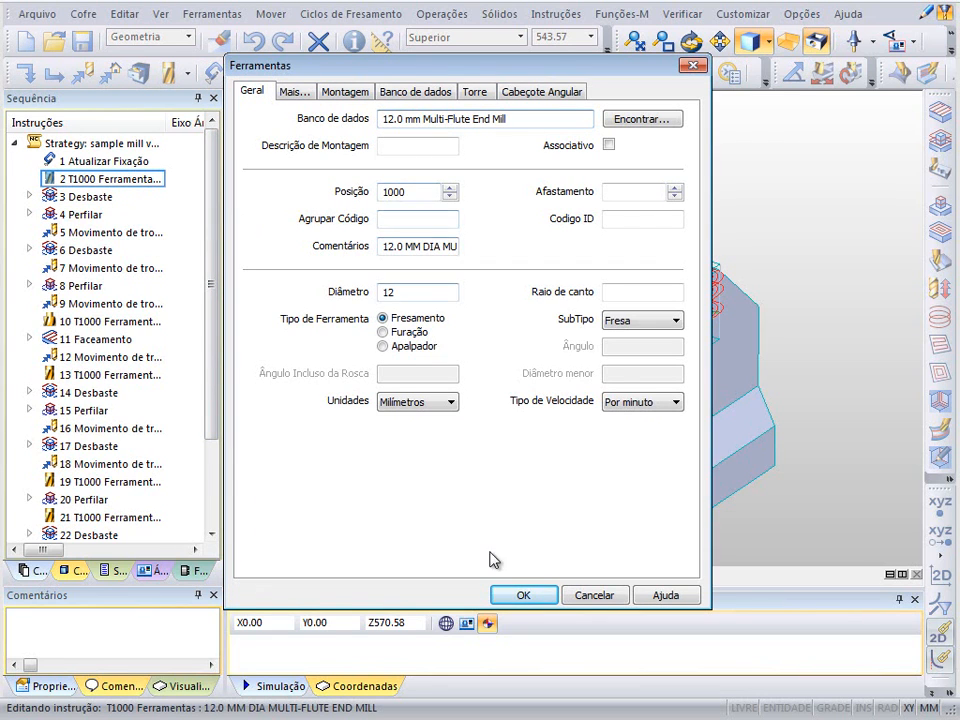
pyautogui.click(521, 597)
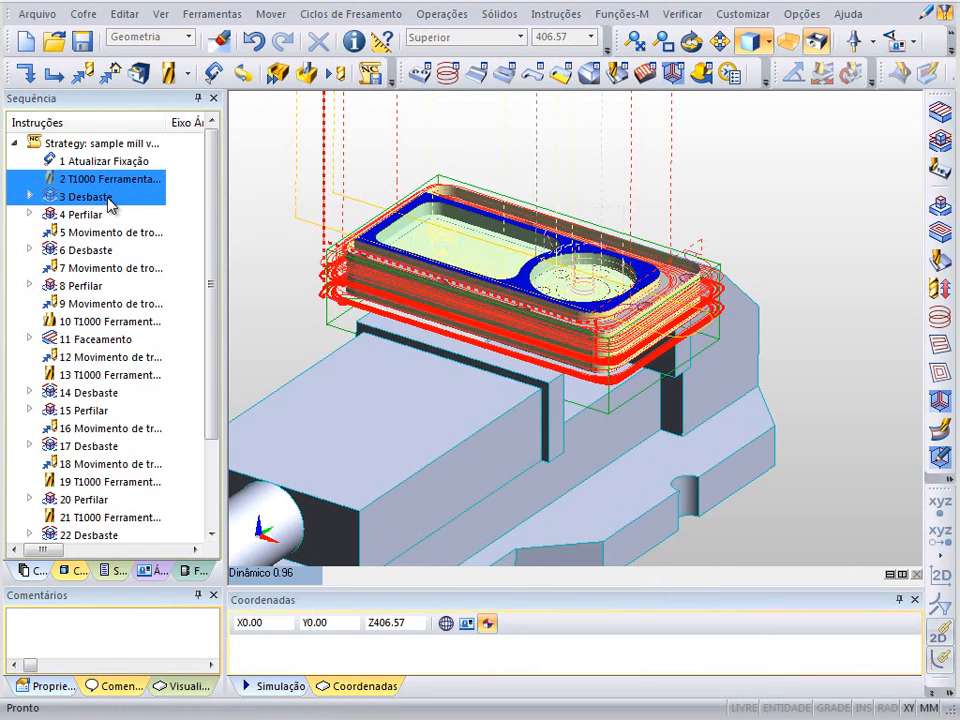
pyautogui.doubleClick(108, 199)
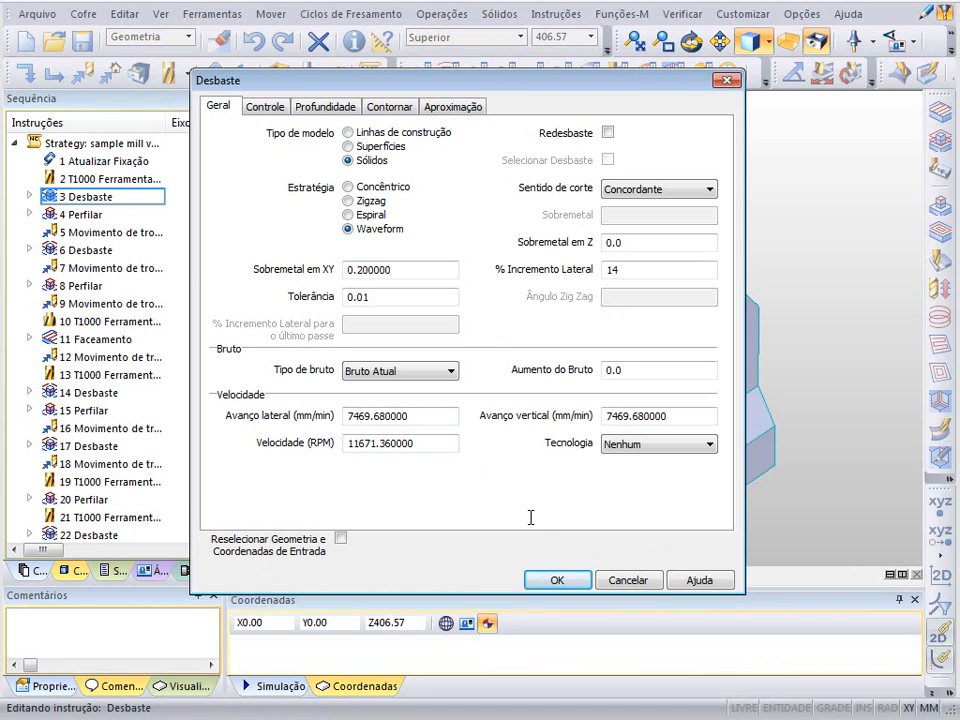
pyautogui.click(557, 581)
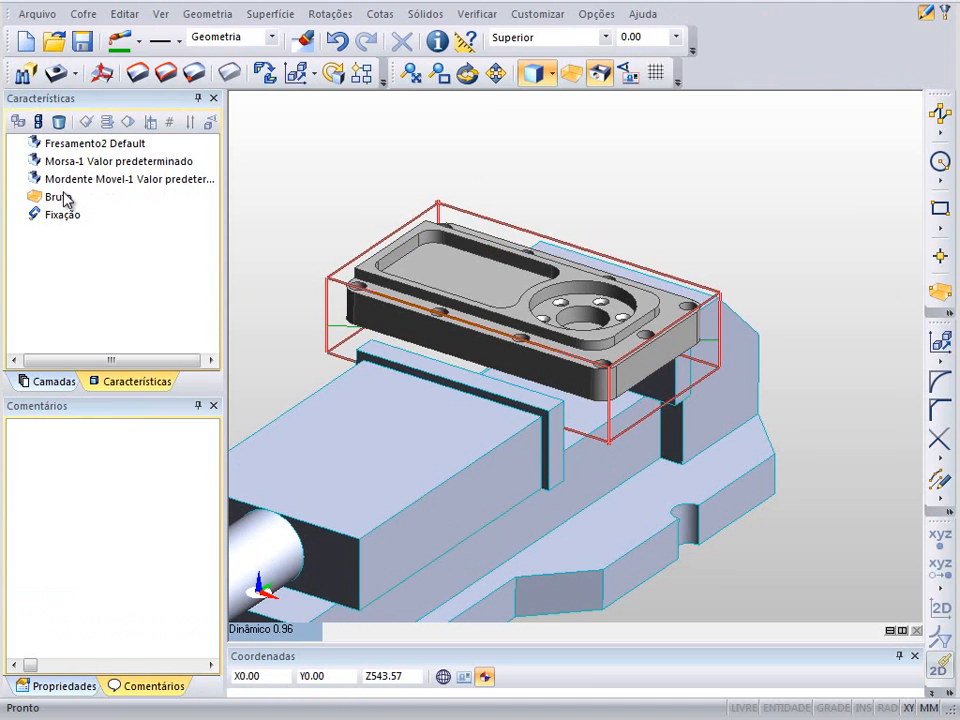
# Run automatic feature recognition on the Fresamento2 solid, keeping the existing general and milling search options.
pyautogui.click(24, 74)
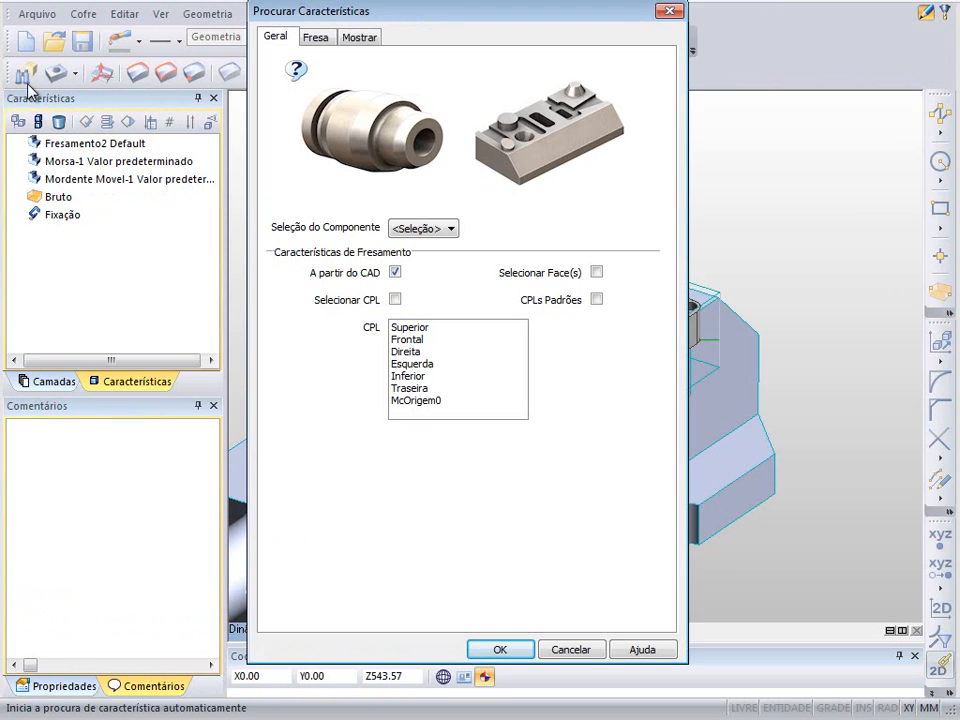
pyautogui.click(316, 37)
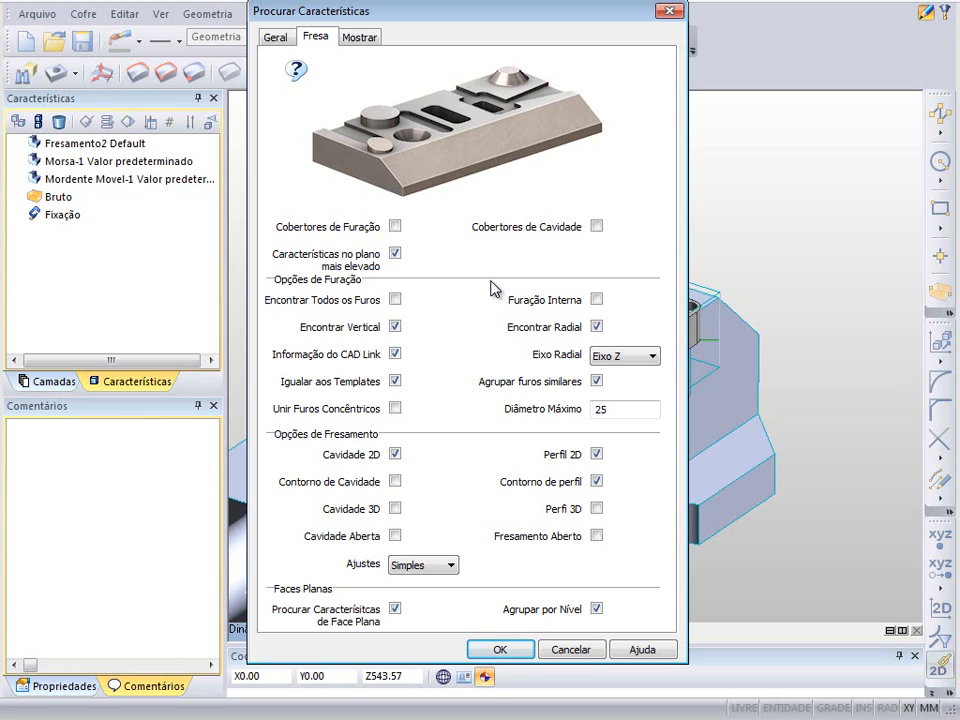
pyautogui.click(500, 648)
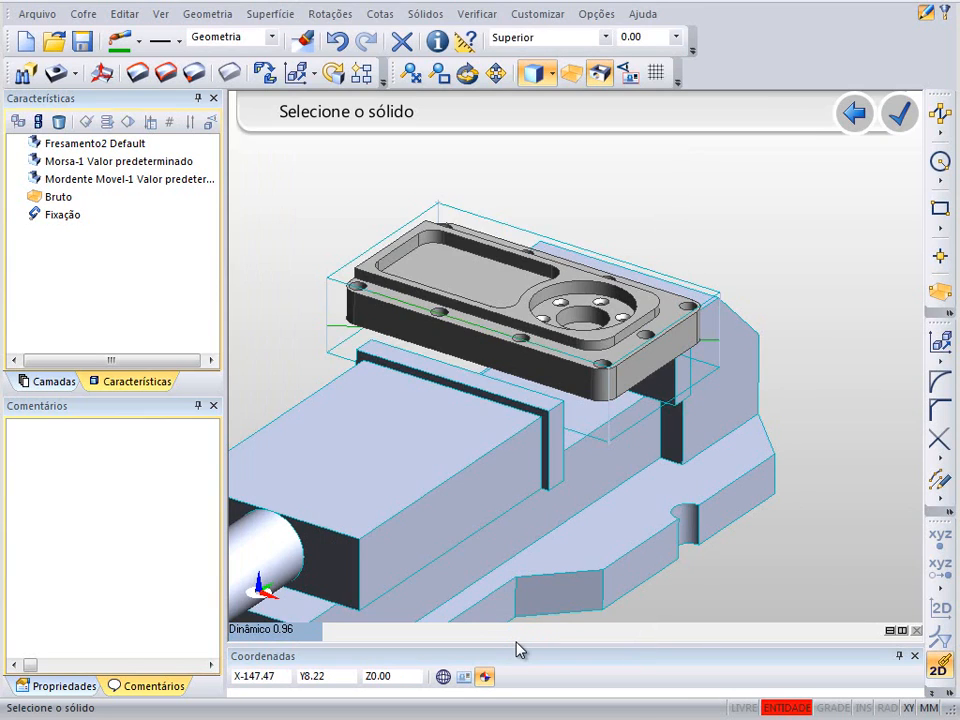
pyautogui.click(564, 354)
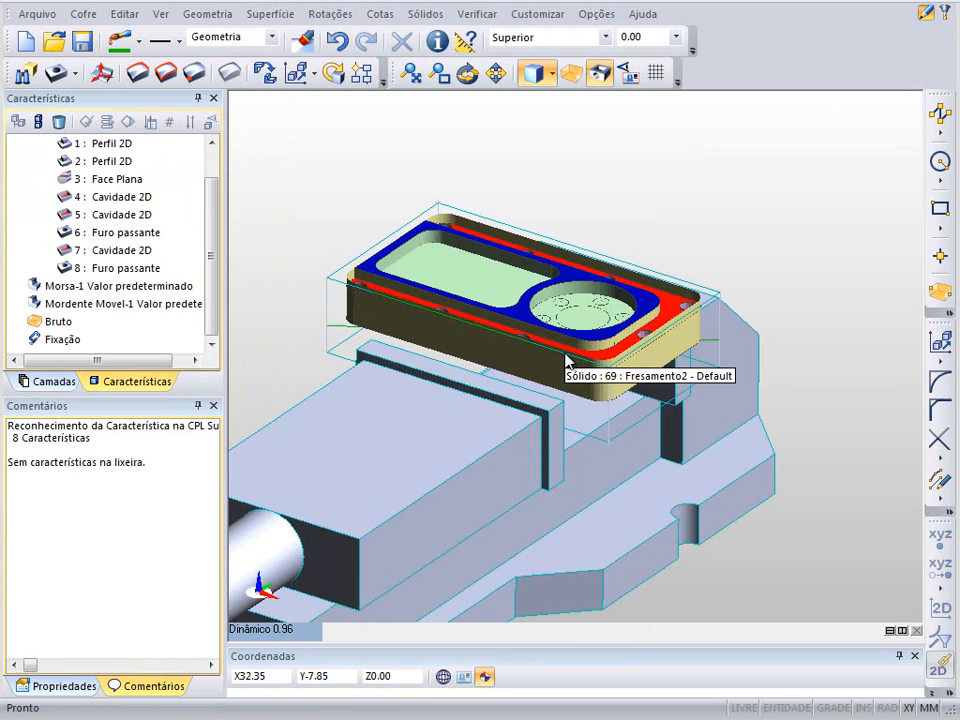
# Examine the recognised features on the part by highlighting the first Perfil 2D and the Face Plana.
pyautogui.moveTo(213, 266); pyautogui.dragTo(216, 238)
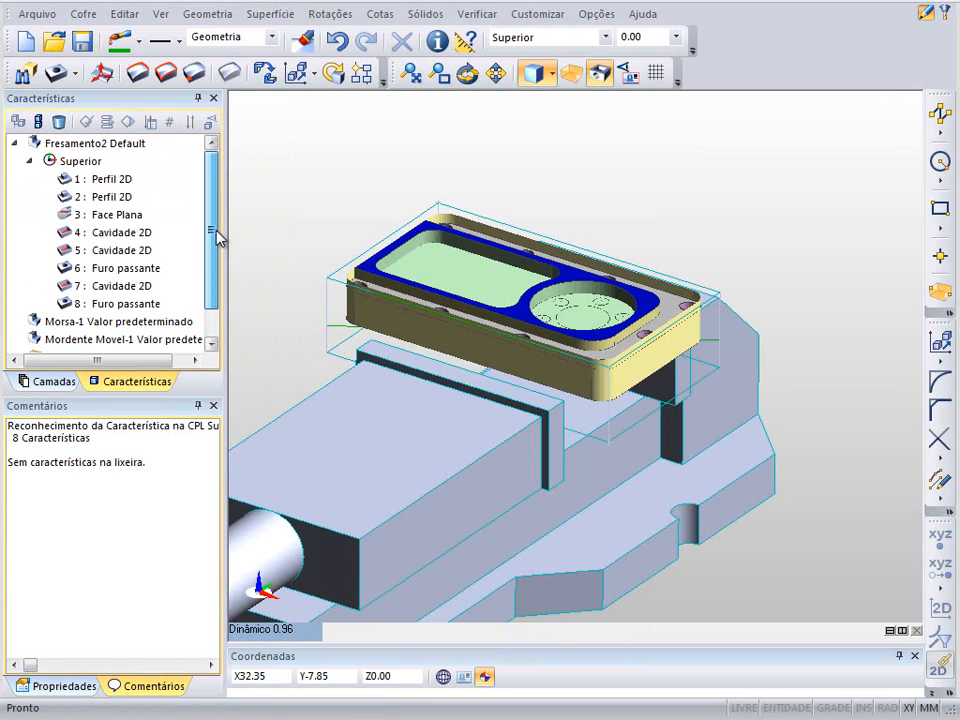
pyautogui.click(127, 184)
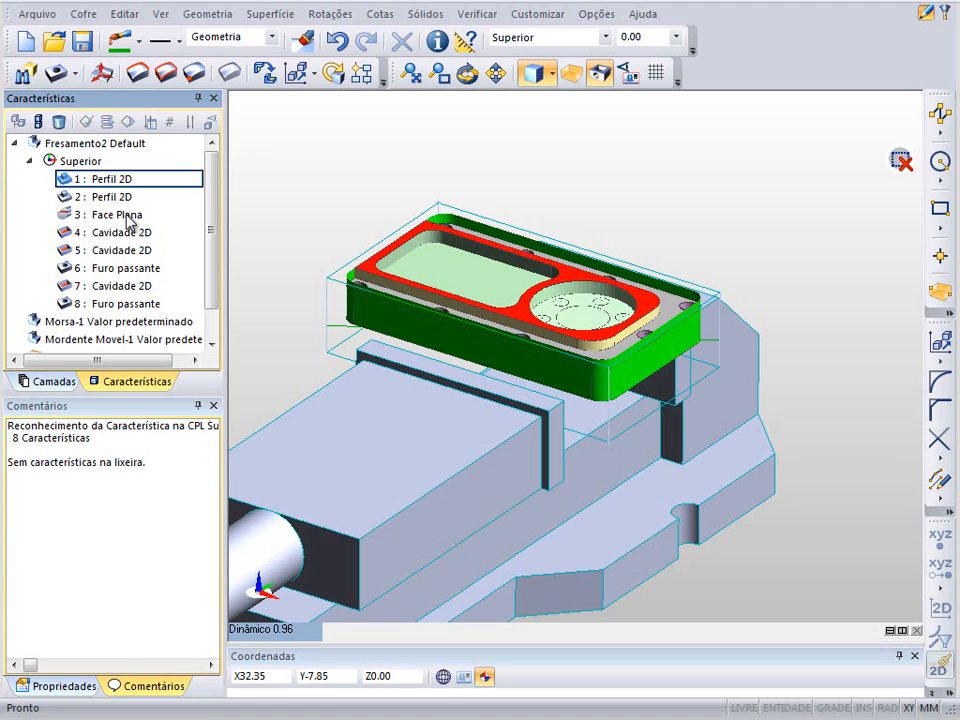
pyautogui.click(128, 220)
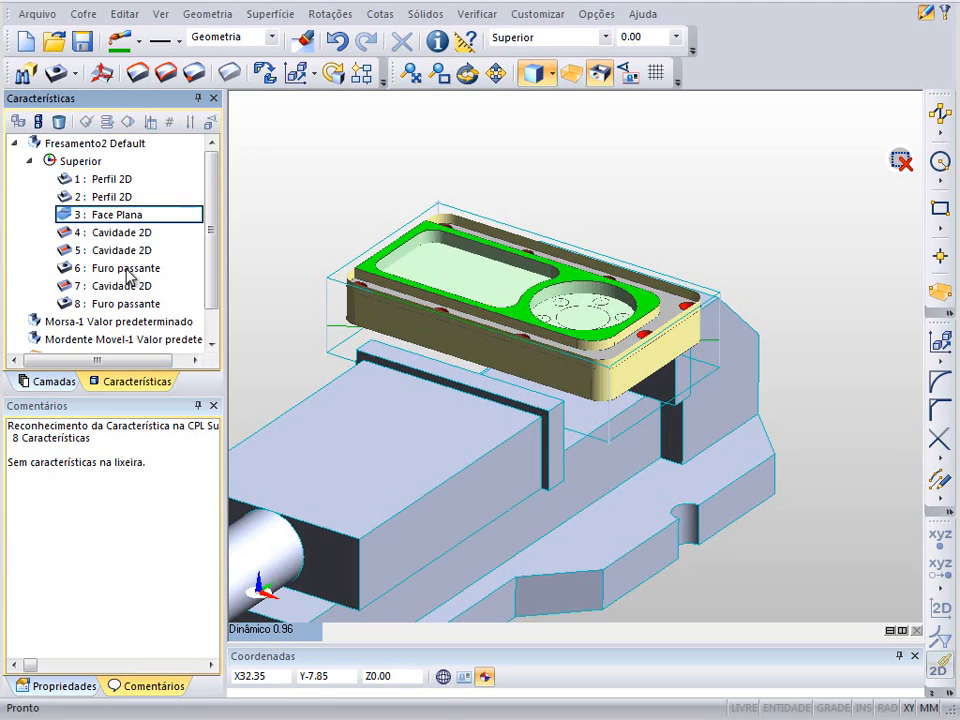
pyautogui.click(730, 157)
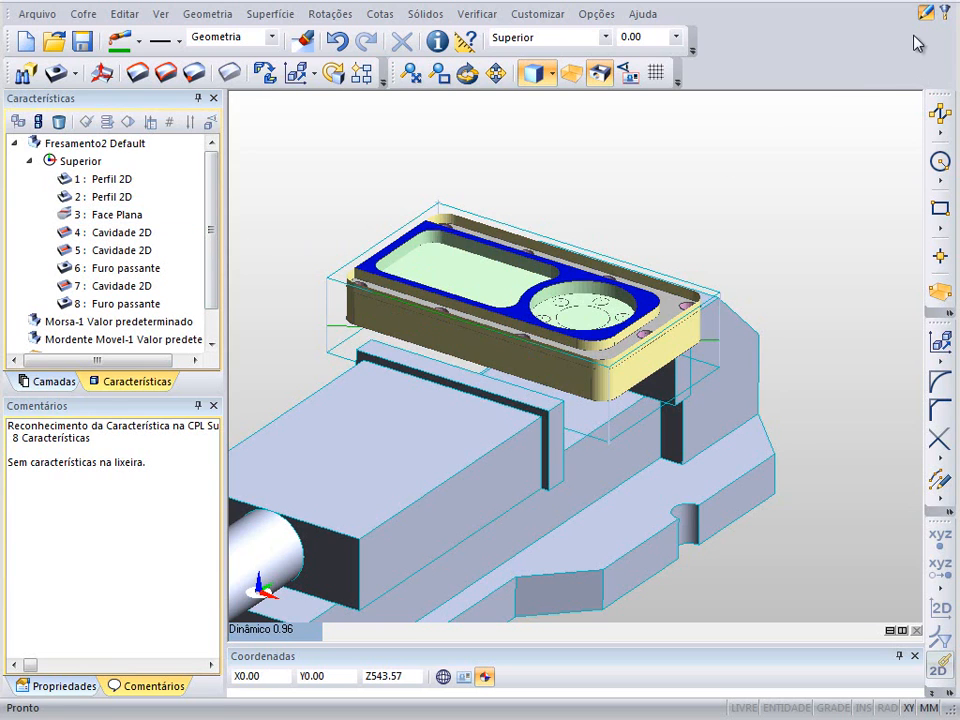
# Switch to the machining environment with its instruction sequence shown and check the metric milling tools in the tool store.
pyautogui.click(942, 14)
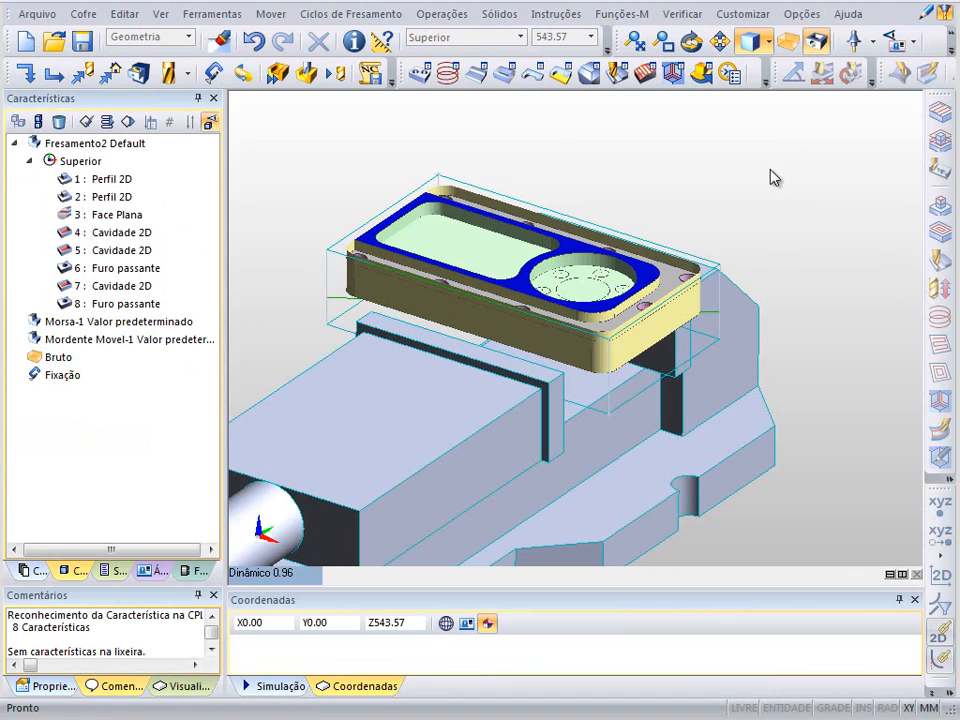
pyautogui.click(111, 570)
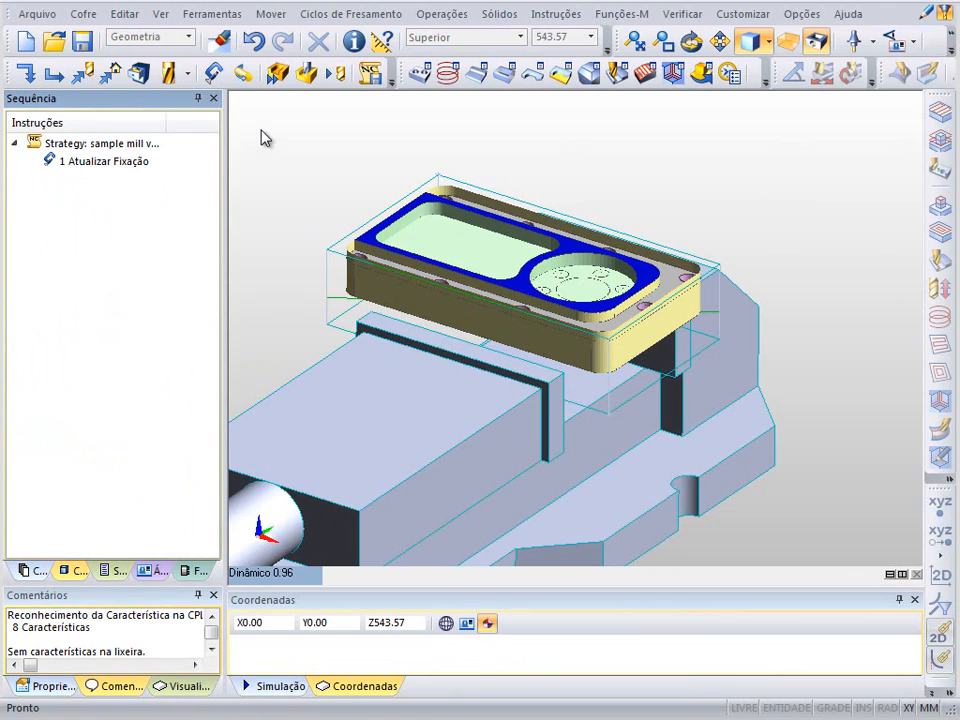
pyautogui.click(140, 74)
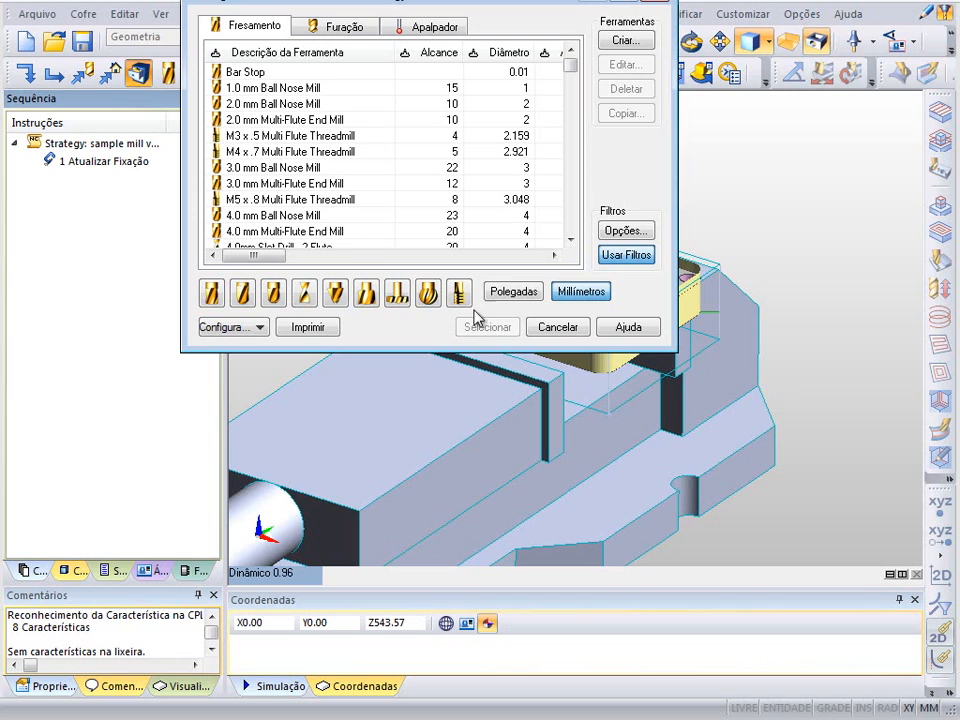
pyautogui.click(557, 327)
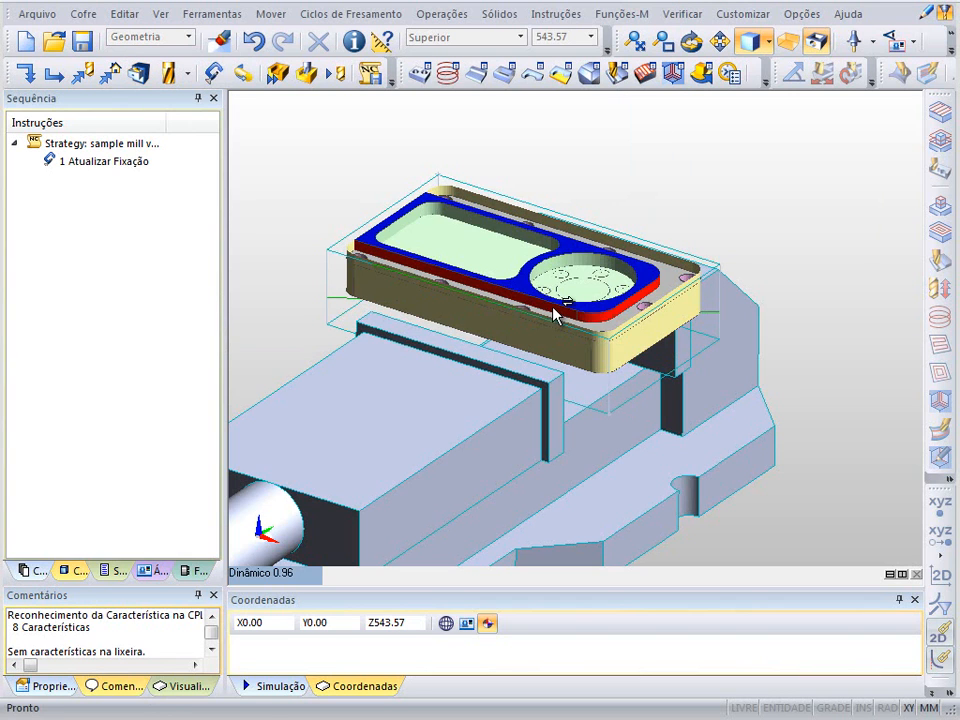
# Examine the Desbaste Externo:Plano topo flowchart in the Strategy Manager, then close the manager.
pyautogui.click(500, 16)
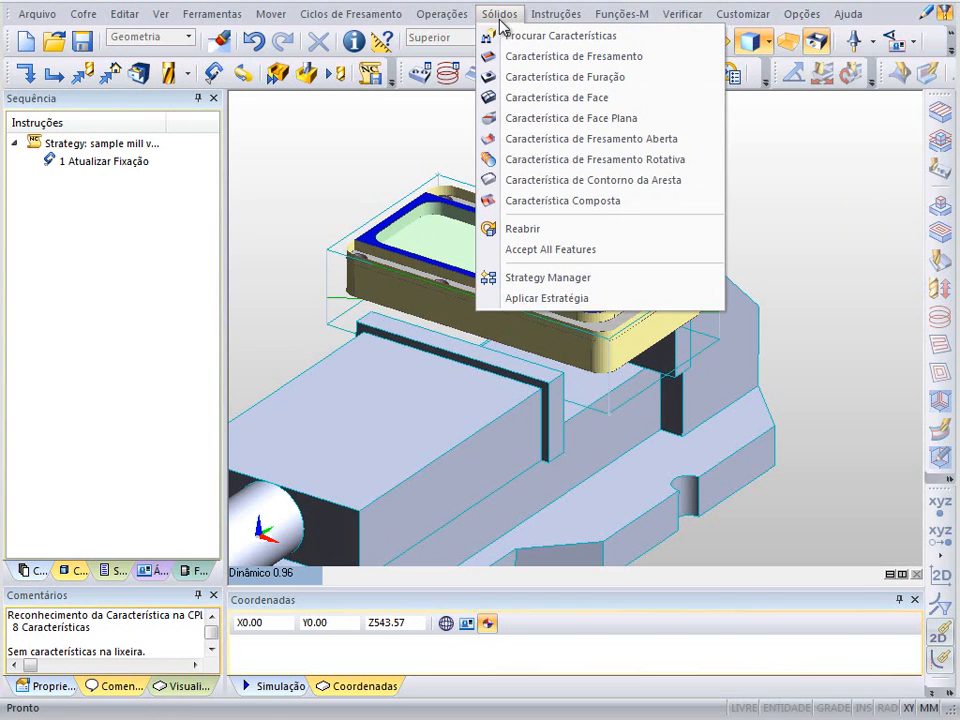
pyautogui.click(593, 279)
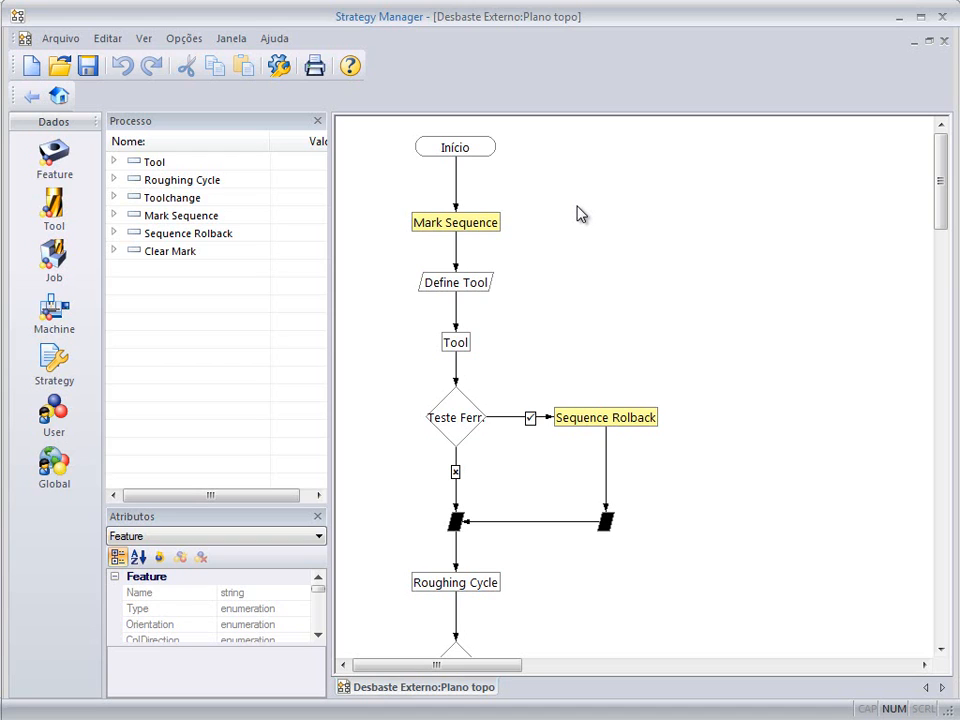
pyautogui.scroll(-3, 542, 268)
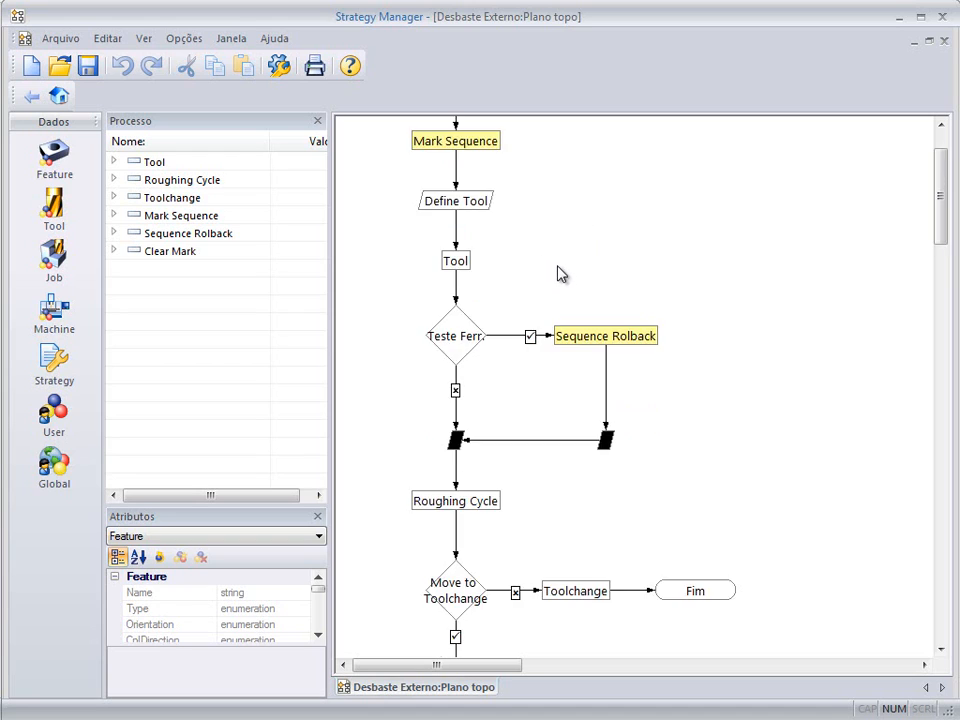
pyautogui.scroll(-1, 563, 281)
pyautogui.scroll(3, 563, 281)
pyautogui.click(942, 18)
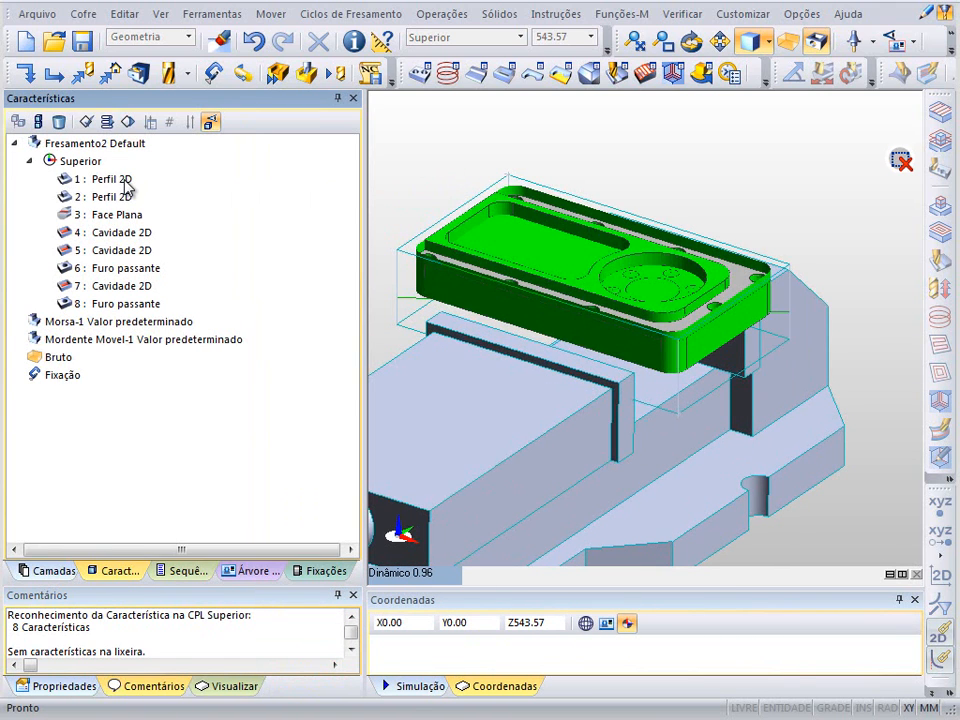
# Select features 1 through 8 under the Superior CPL for automatic machining.
pyautogui.click(126, 186)
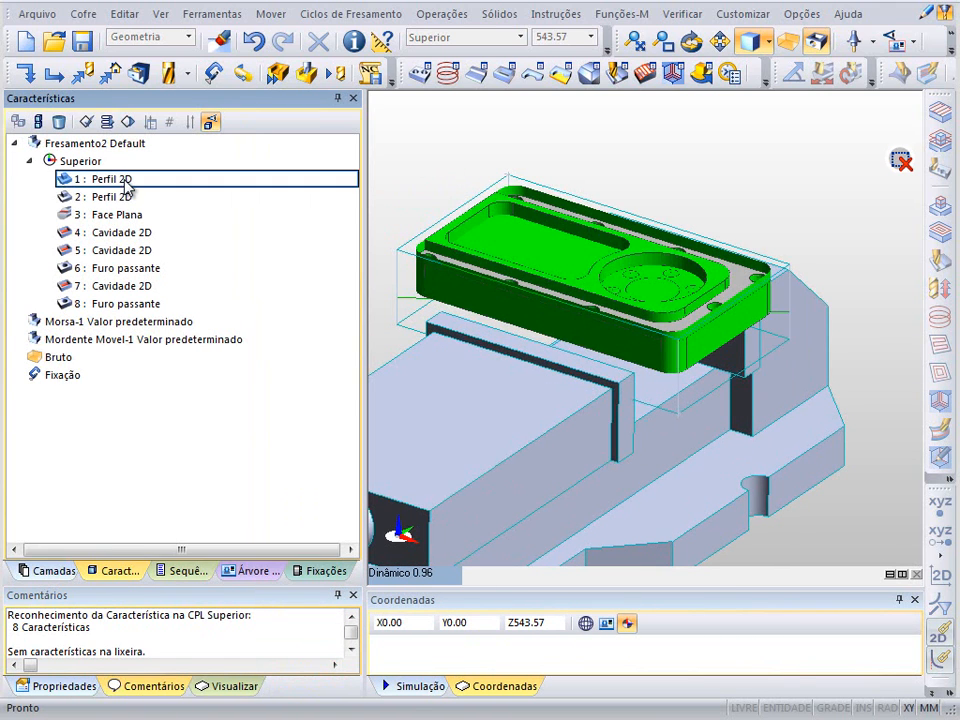
pyautogui.keyDown('shift'); pyautogui.click(126, 303); pyautogui.keyUp('shift')
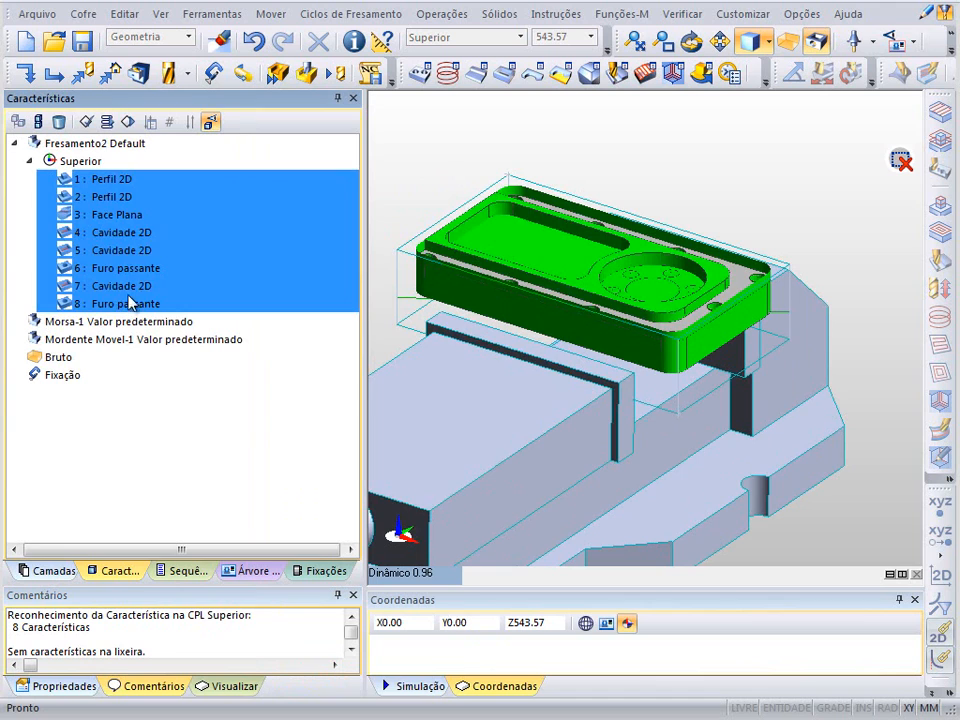
pyautogui.click(86, 122)
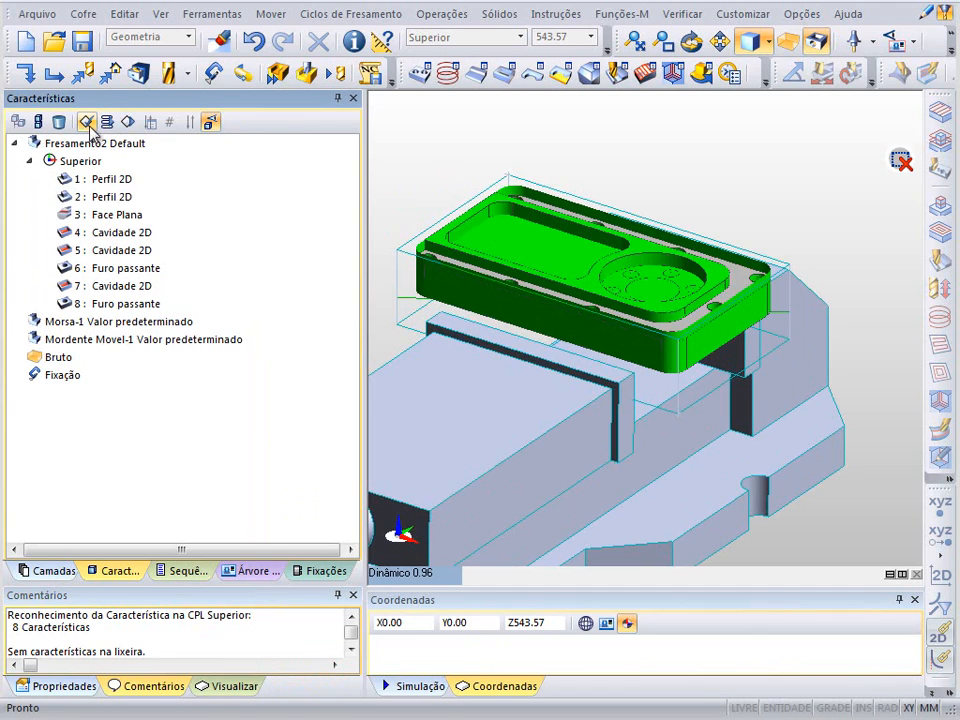
# Show the features as a table and adjust the panel and column widths so the CPL and Sólido columns fit.
pyautogui.click(38, 122)
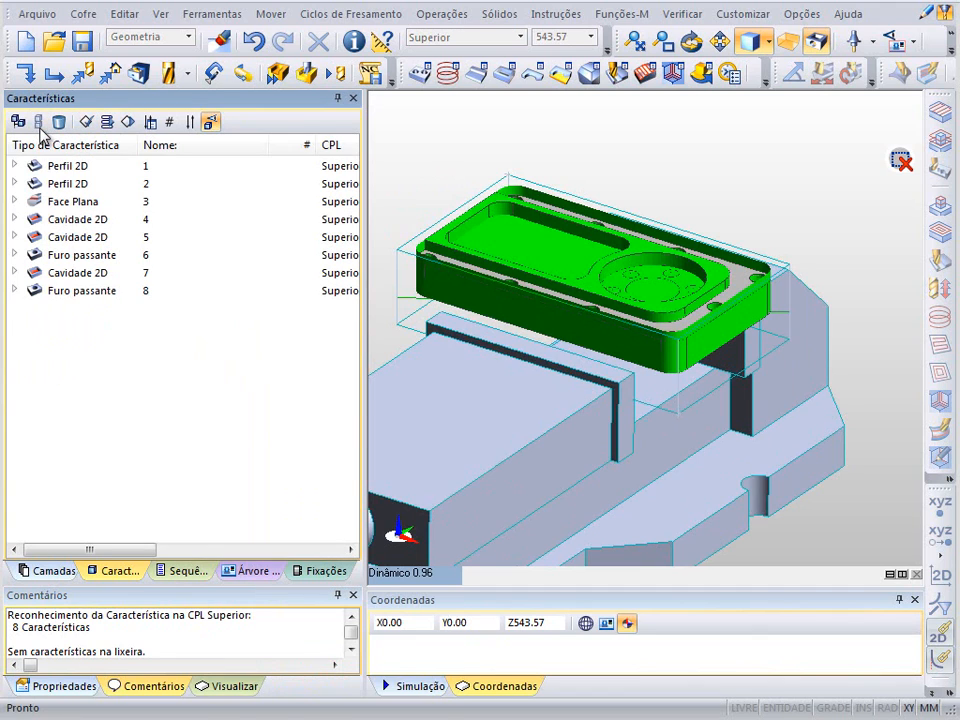
pyautogui.moveTo(268, 140); pyautogui.dragTo(206, 141)
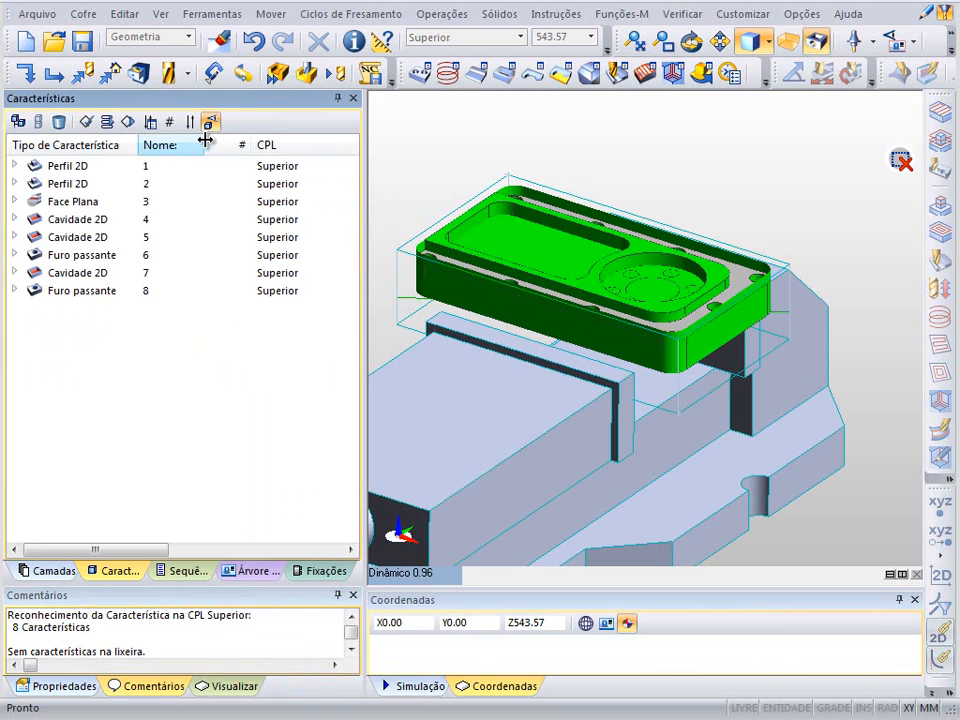
pyautogui.moveTo(364, 165); pyautogui.dragTo(429, 172)
pyautogui.moveTo(358, 147); pyautogui.dragTo(314, 147)
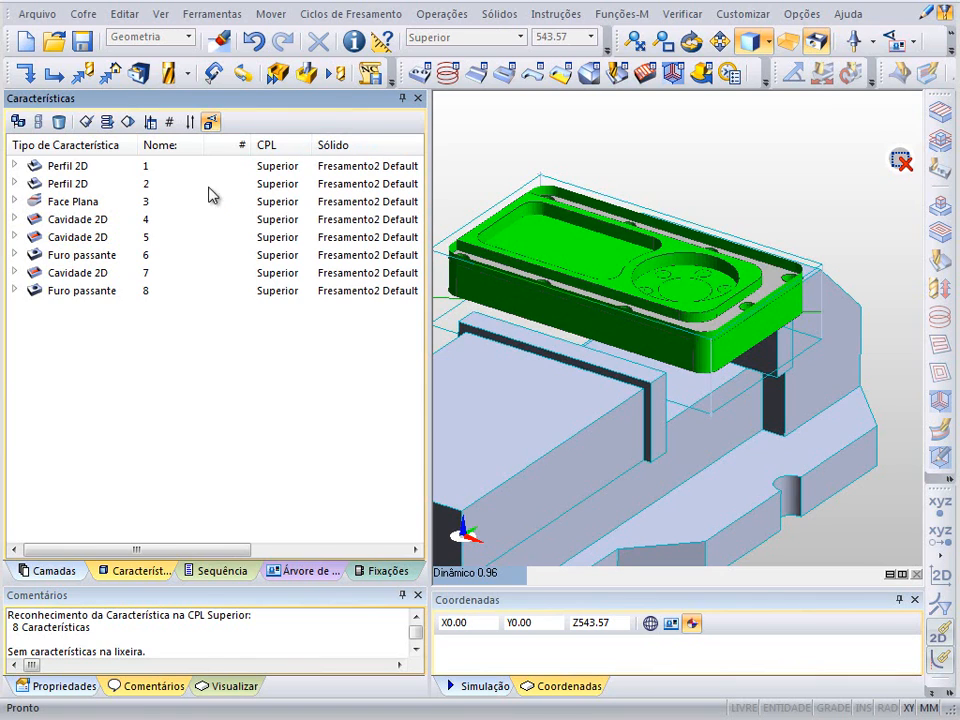
# Plan the machining operations for the features and enlarge the Mesa de Planejamento to show the operation list.
pyautogui.click(108, 122)
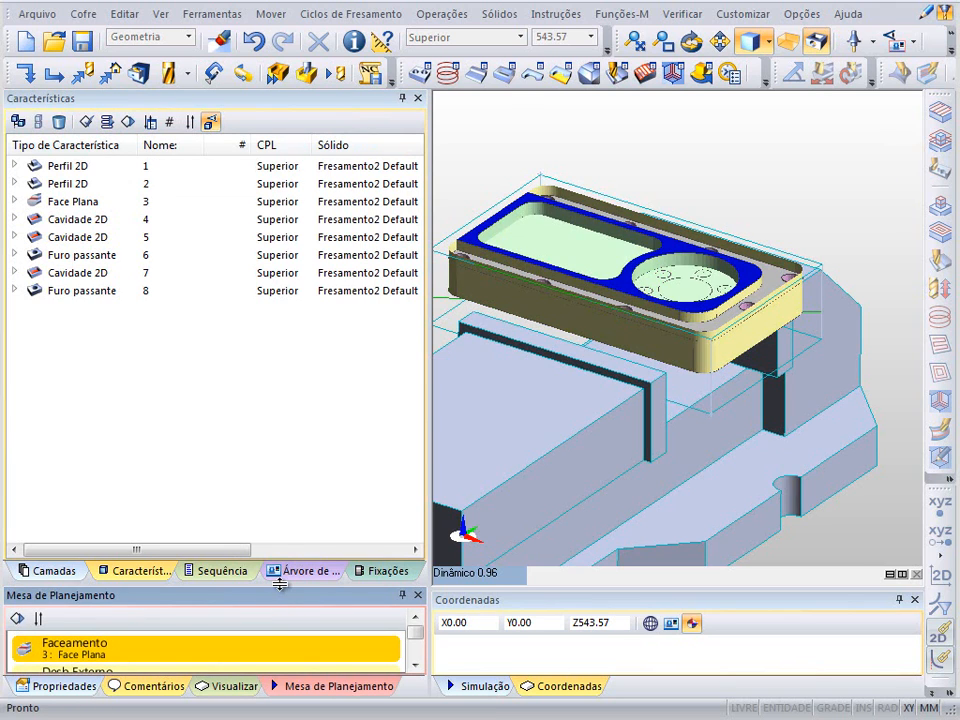
pyautogui.moveTo(280, 583); pyautogui.dragTo(296, 258)
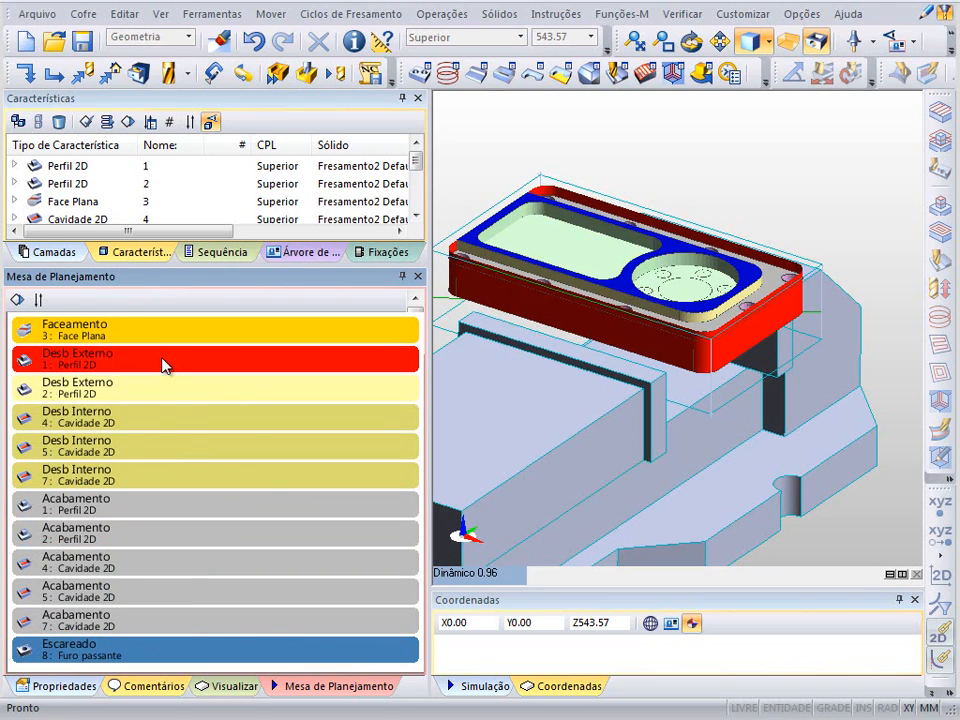
# Reorder the roughing operations after Faceamento to Cavidade 4, Perfil 1, Cavidade 7, Cavidade 5 and Perfil 2.
pyautogui.moveTo(165, 424); pyautogui.dragTo(182, 346)
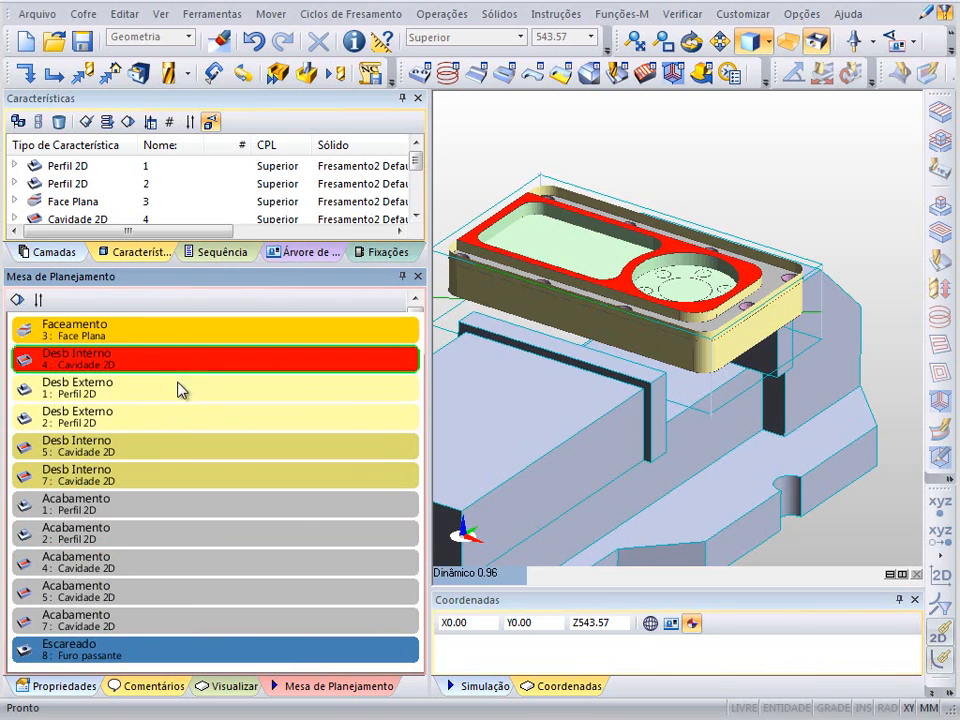
pyautogui.moveTo(185, 403); pyautogui.dragTo(204, 392)
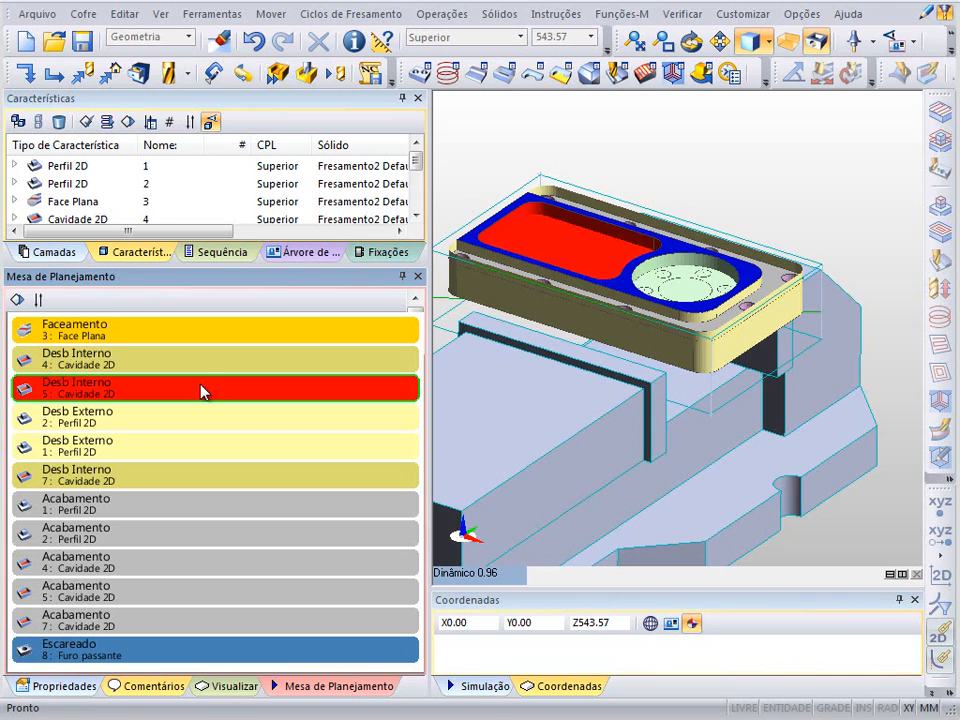
pyautogui.moveTo(200, 390)
pyautogui.mouseDown()
pyautogui.moveTo(180, 461)
pyautogui.moveTo(198, 390)
pyautogui.mouseUp()
pyautogui.rightClick(198, 390)
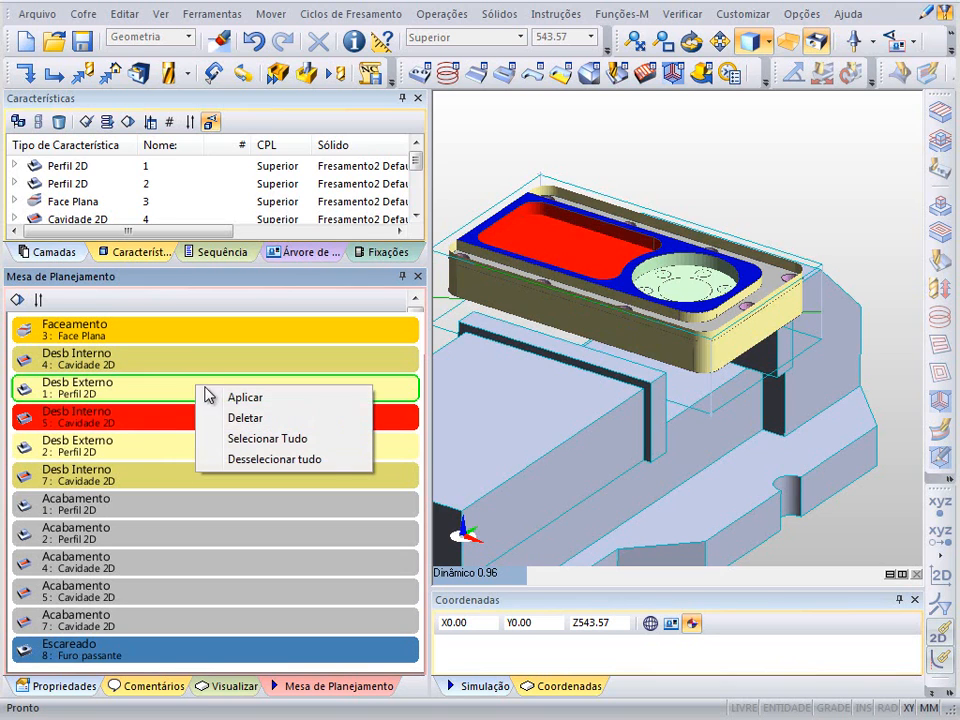
pyautogui.click(128, 476)
pyautogui.moveTo(128, 476); pyautogui.dragTo(172, 424)
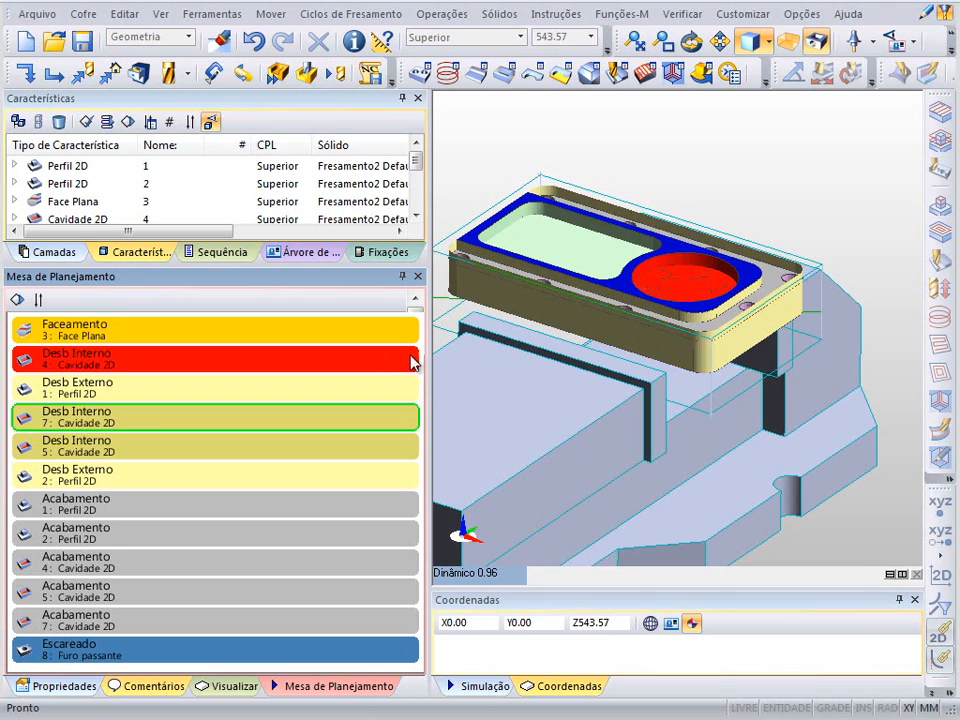
# Narrow the side panels and enlarge the feature table above the planning board, keeping the features shown.
pyautogui.moveTo(429, 358); pyautogui.dragTo(272, 358)
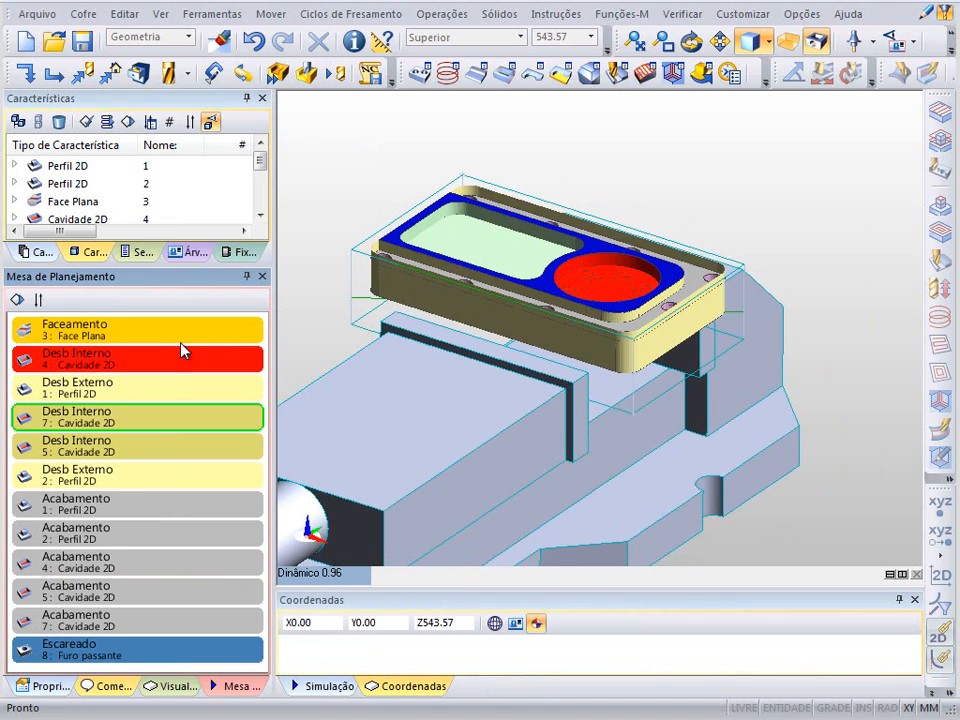
pyautogui.moveTo(203, 263); pyautogui.dragTo(192, 367)
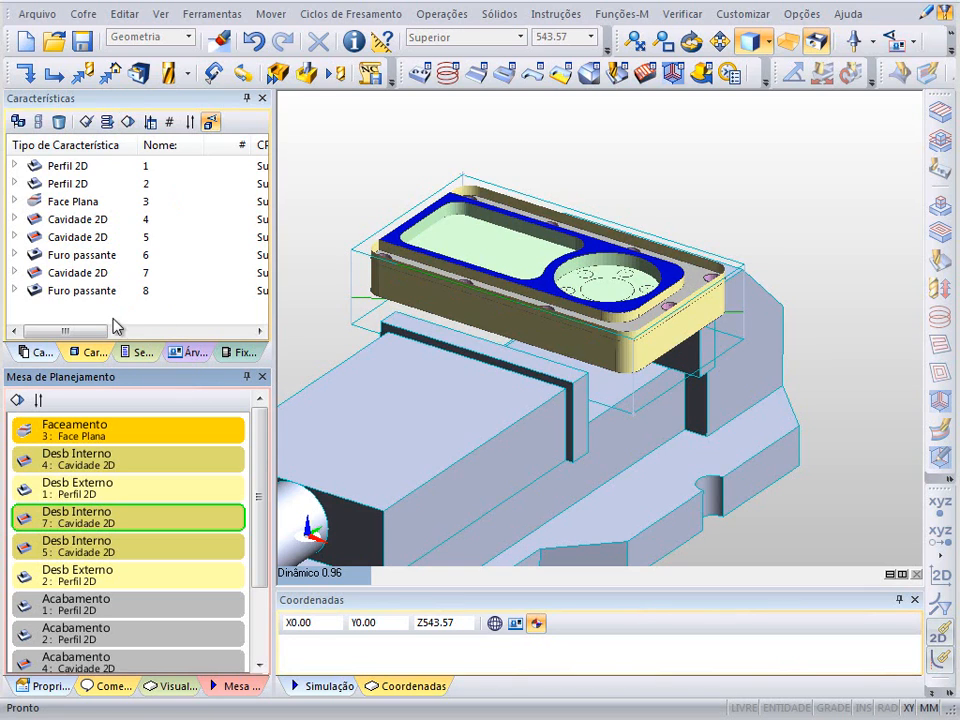
pyautogui.click(140, 353)
pyautogui.click(97, 352)
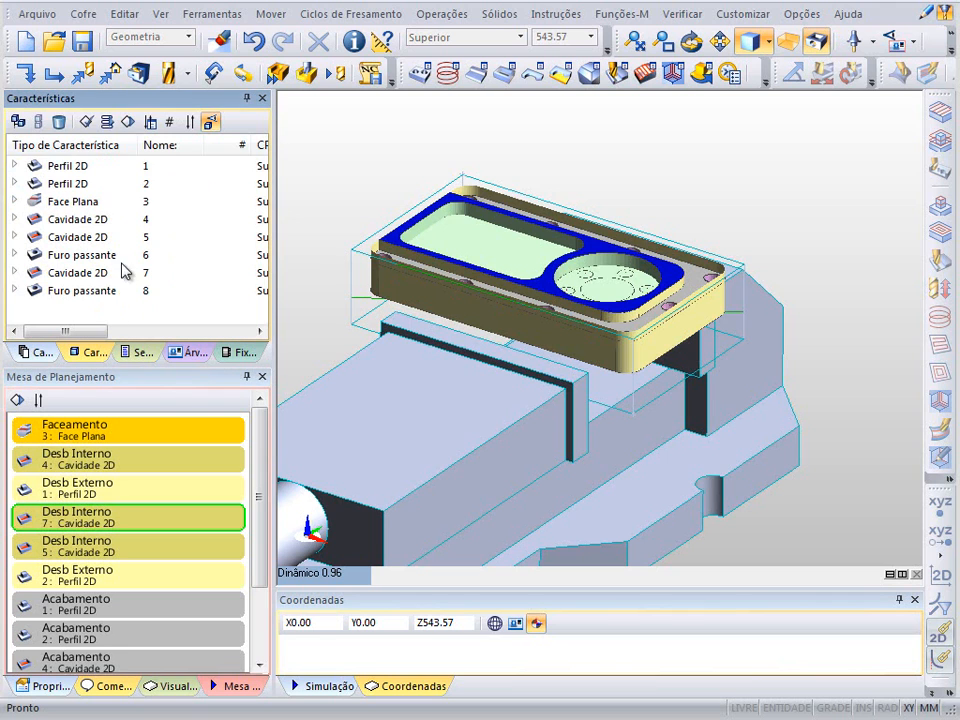
# Generate the machining sequence from the planned feature operations and show its instruction list.
pyautogui.click(128, 123)
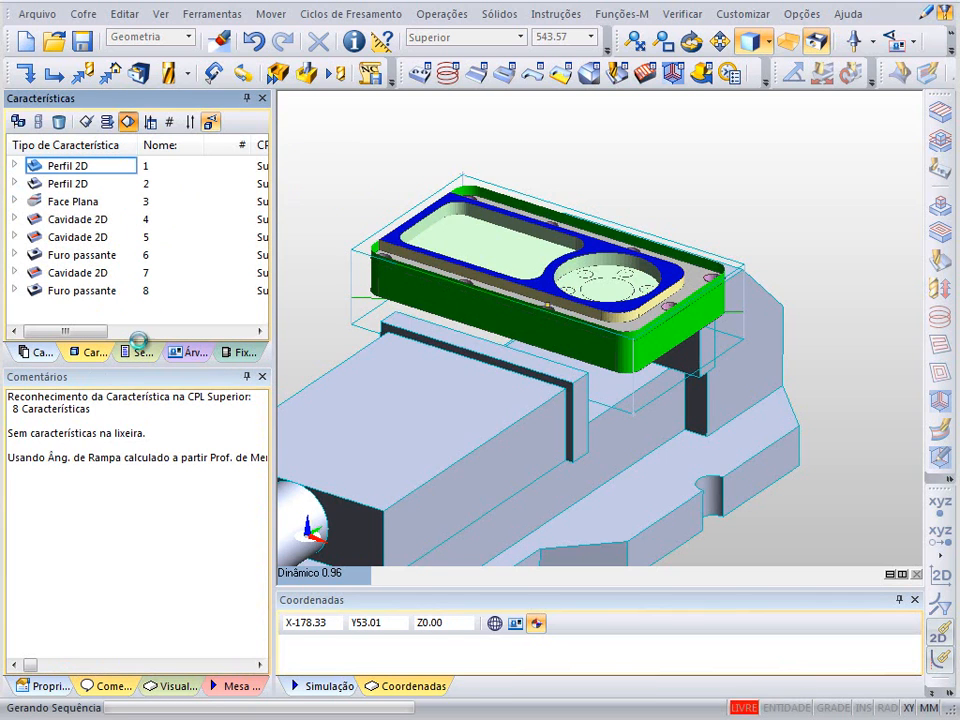
pyautogui.click(142, 354)
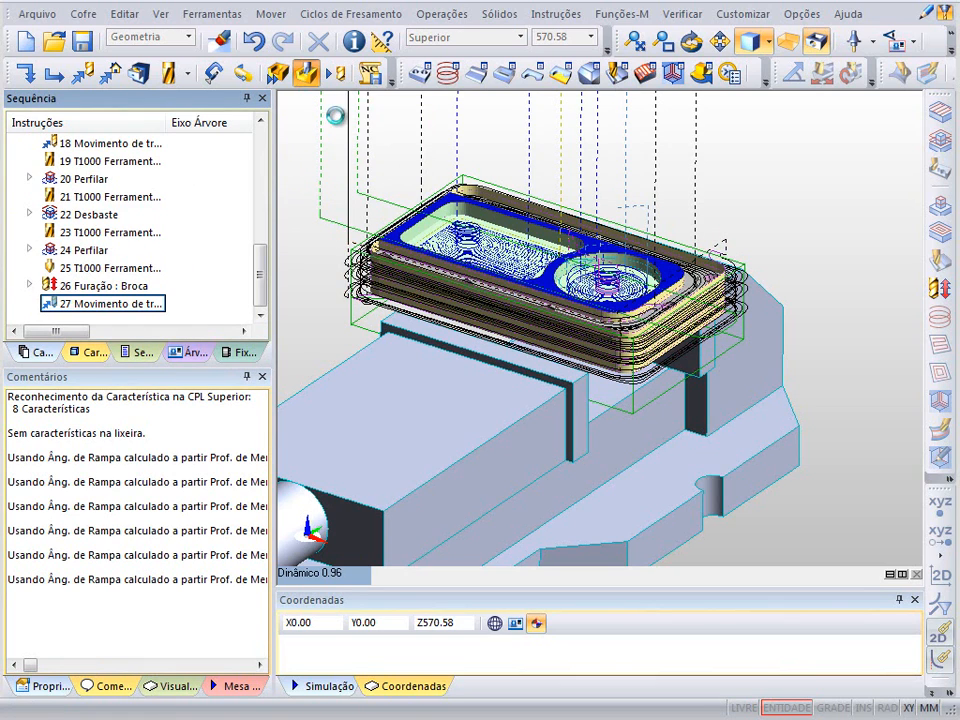
# Simulate the whole machining sequence in the Simulator, varying the playback speed, and inspect the machined part in the vise up close.
pyautogui.click(245, 78)
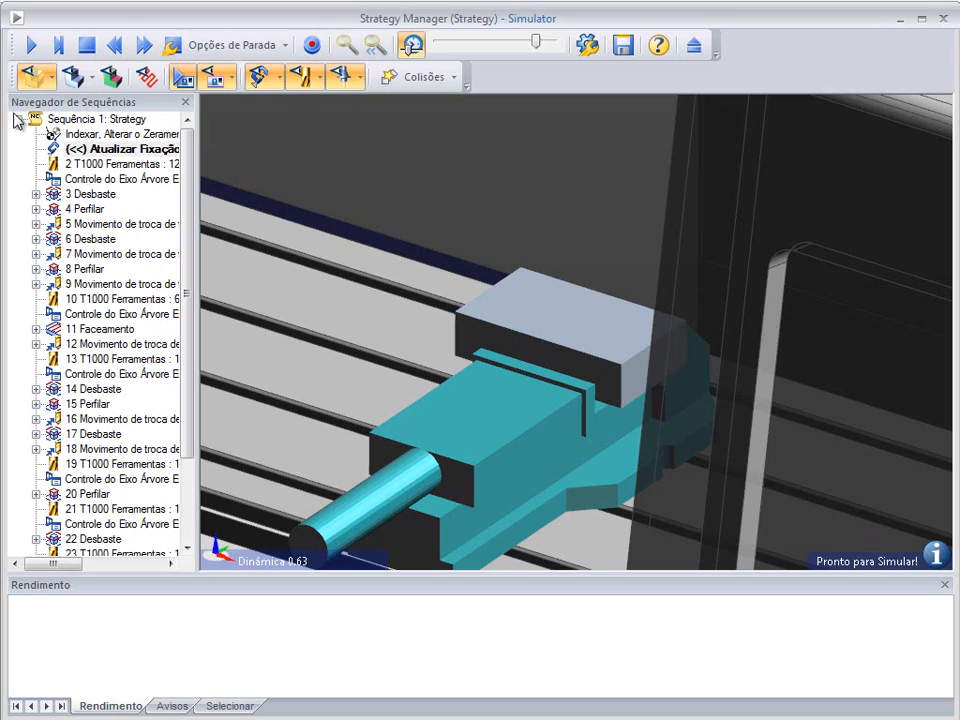
pyautogui.click(31, 45)
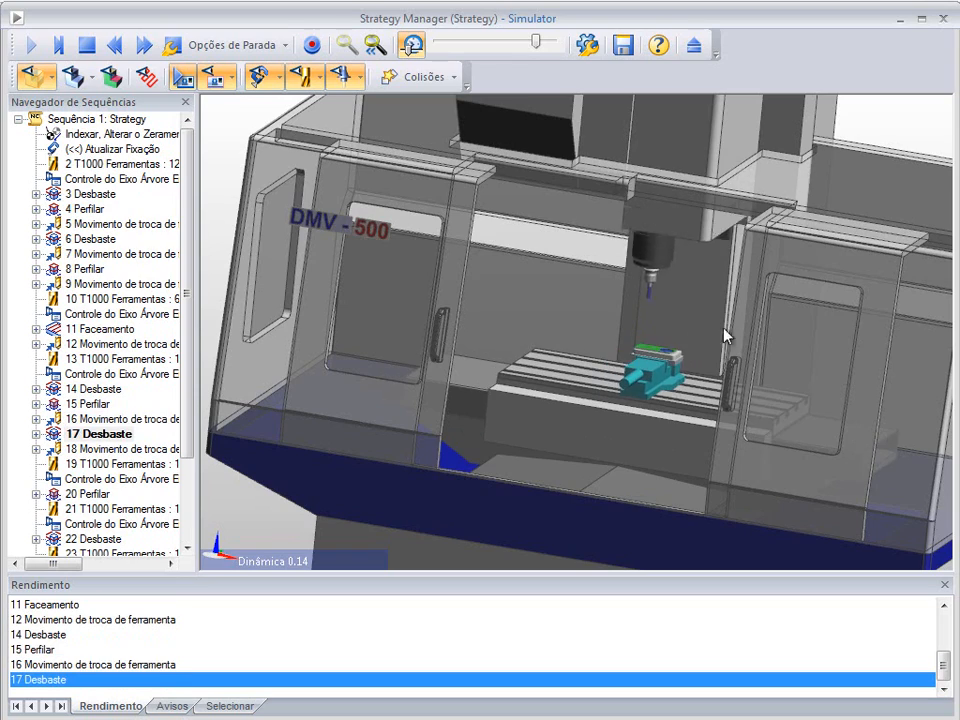
pyautogui.moveTo(601, 284); pyautogui.dragTo(572, 297, button='middle')
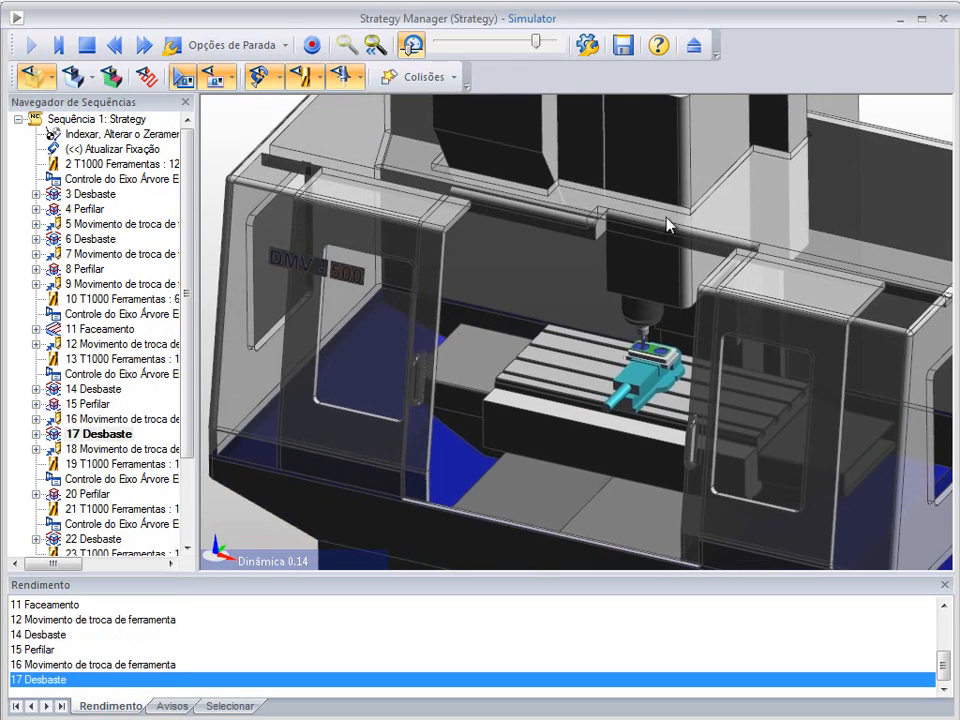
pyautogui.moveTo(536, 42); pyautogui.dragTo(458, 42)
pyautogui.scroll(3, 596, 272)
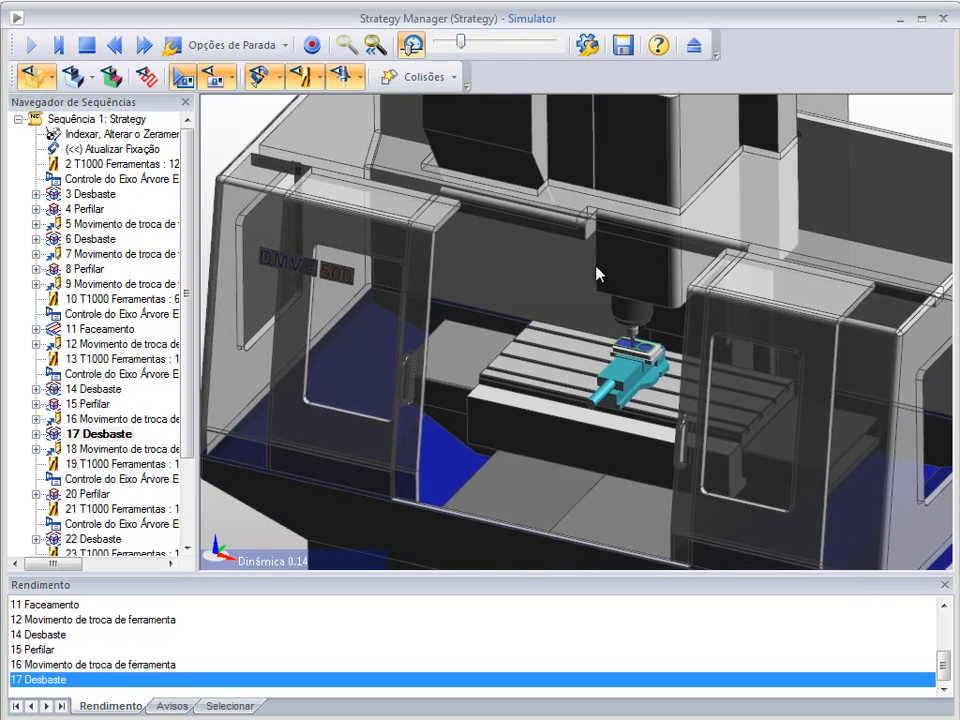
pyautogui.scroll(2, 566, 261)
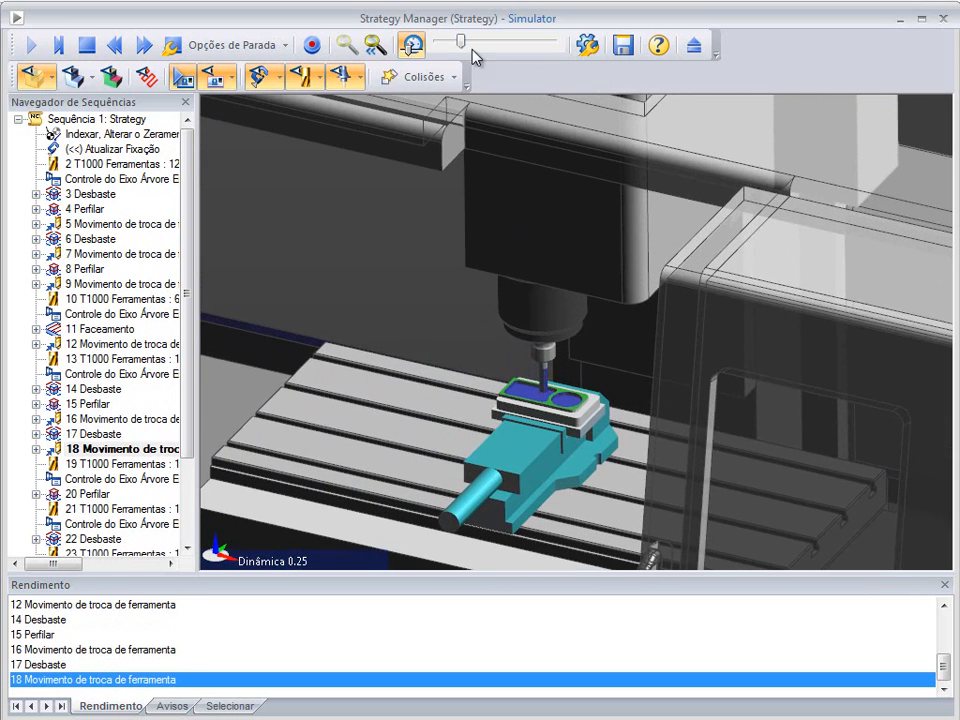
pyautogui.moveTo(460, 42); pyautogui.dragTo(500, 44)
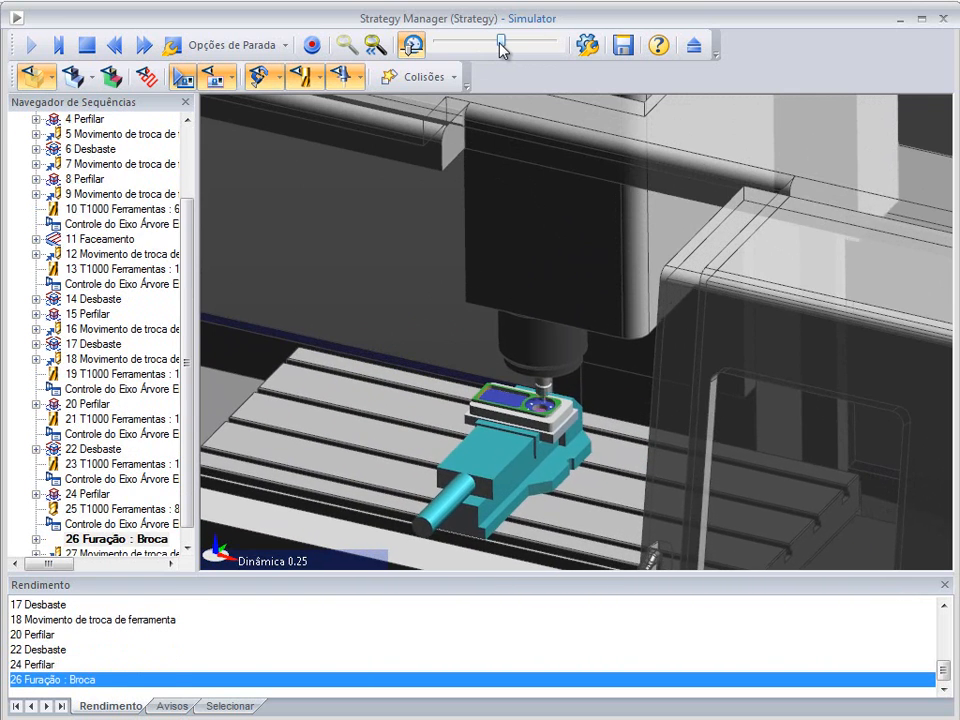
pyautogui.scroll(6, 545, 475)
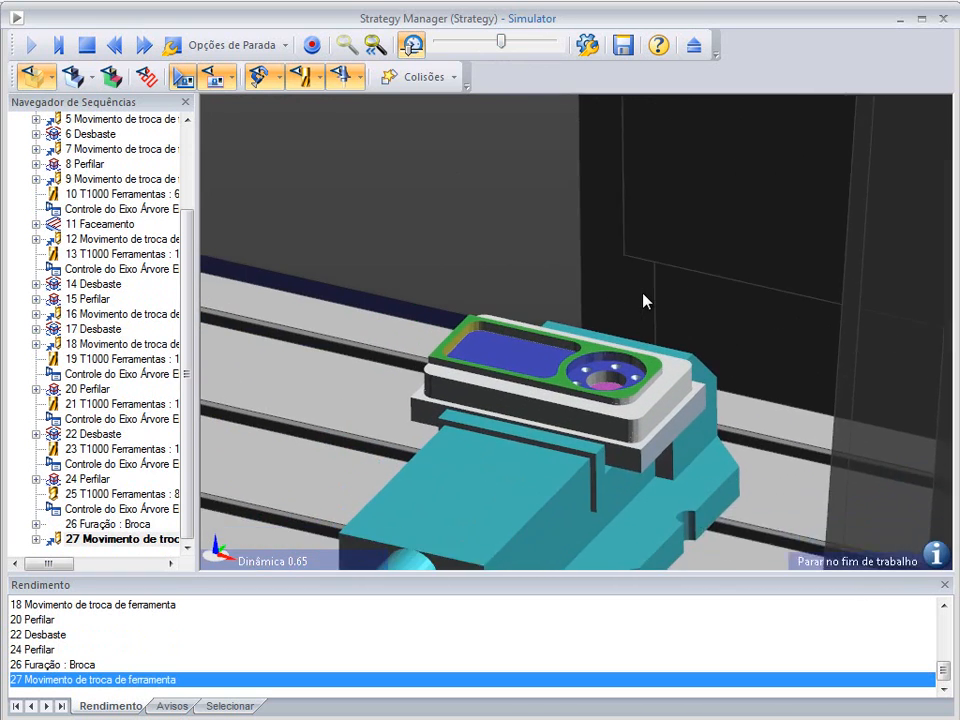
pyautogui.scroll(2, 643, 291)
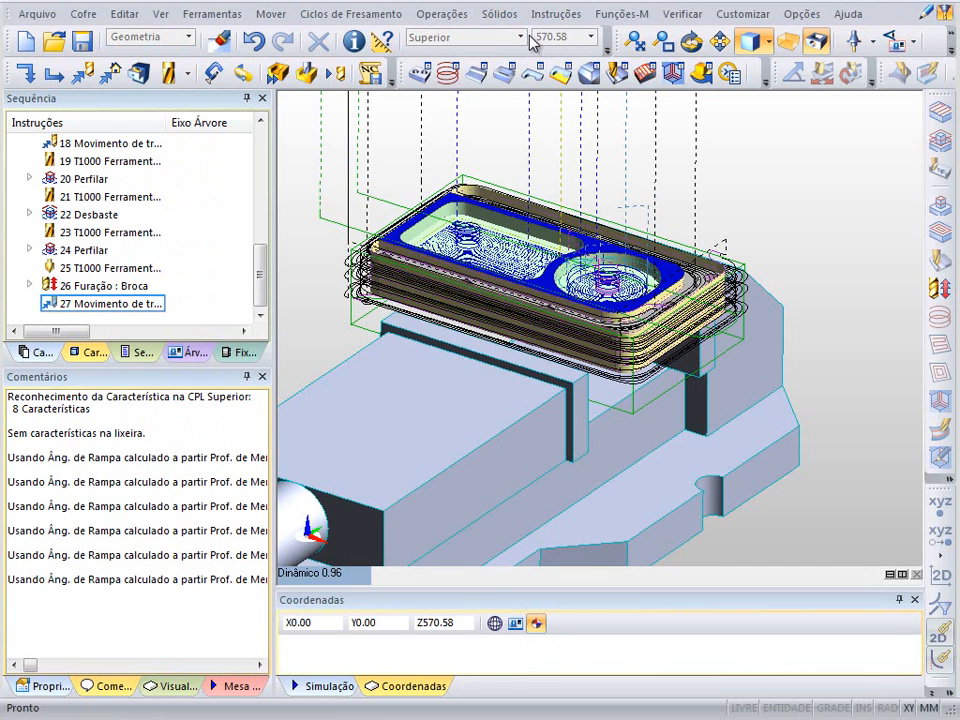
# Examine the Furo Desbaste:Plano topo strategy flowchart in Strategy Manager and return to the part in Edgecam.
pyautogui.click(509, 20)
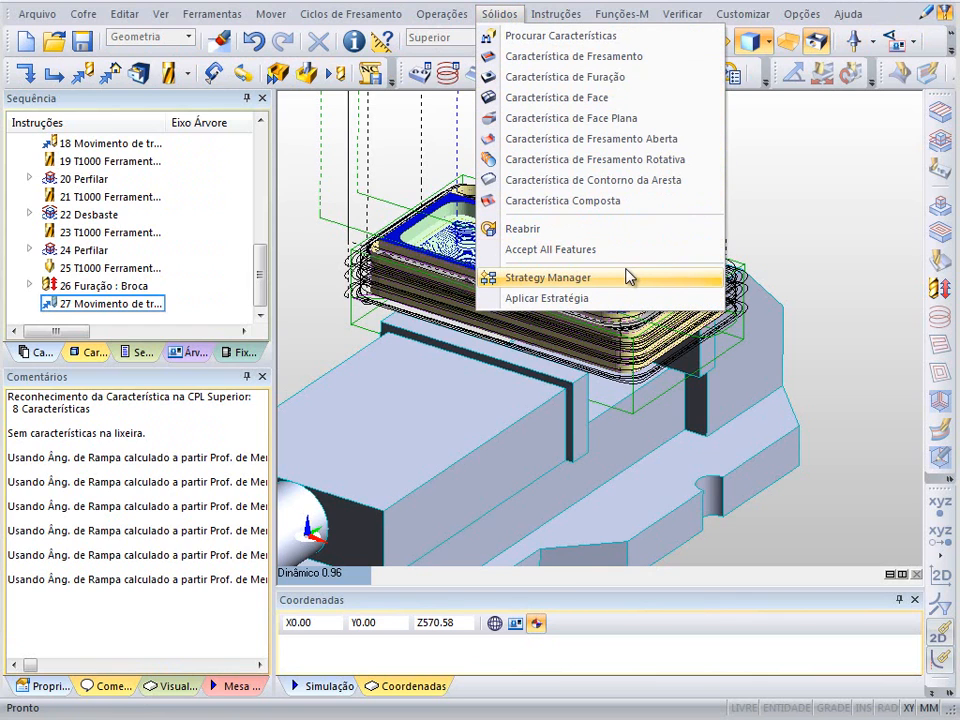
pyautogui.moveTo(259, 279); pyautogui.dragTo(260, 160)
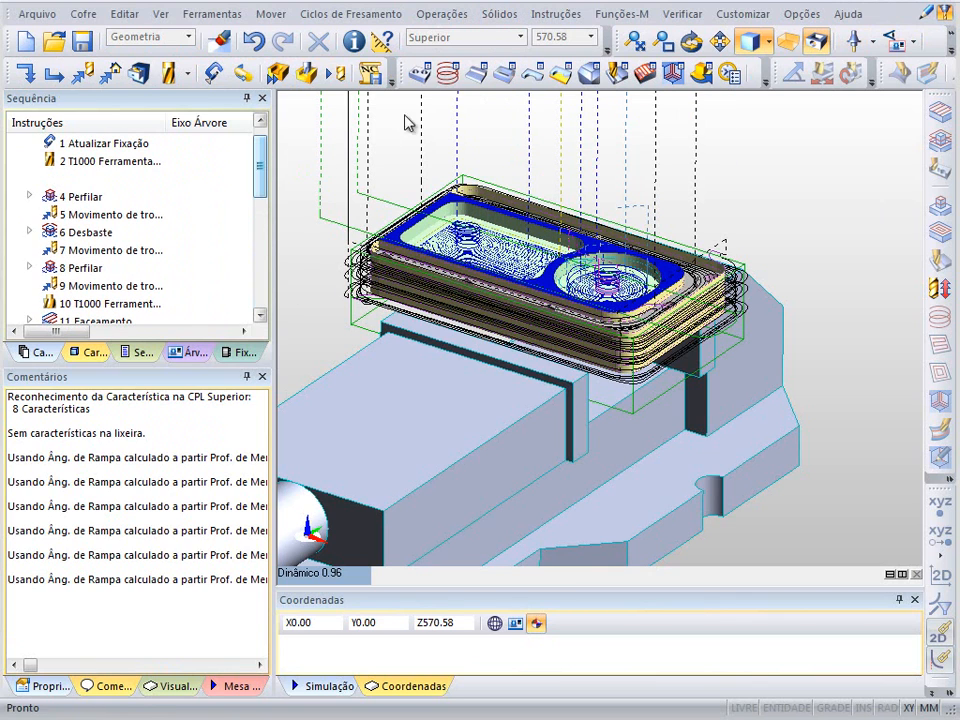
pyautogui.click(500, 16)
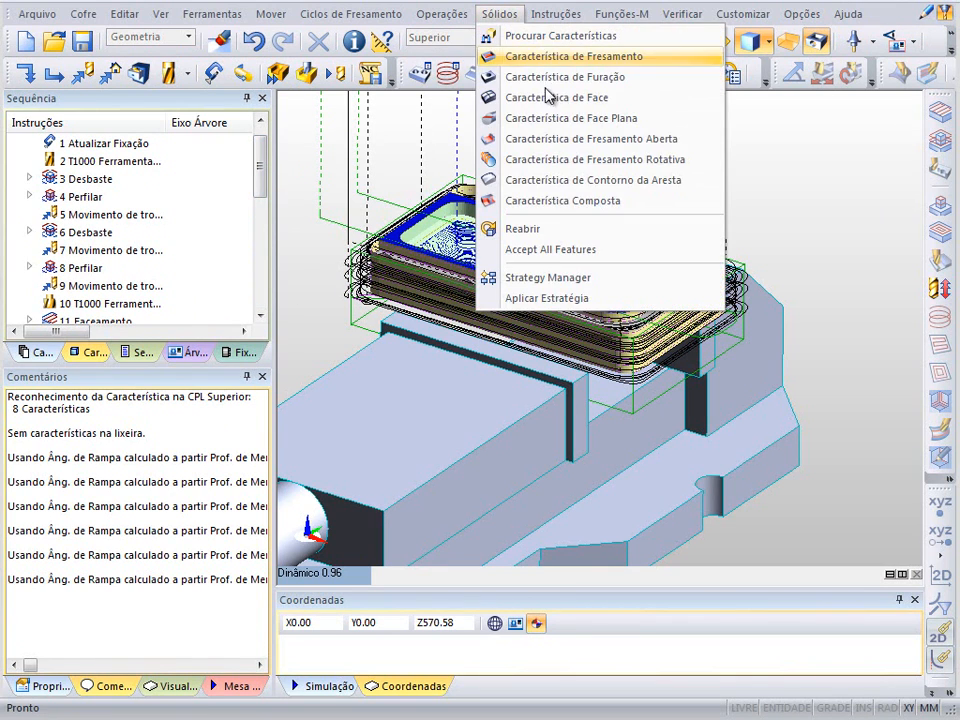
pyautogui.click(601, 284)
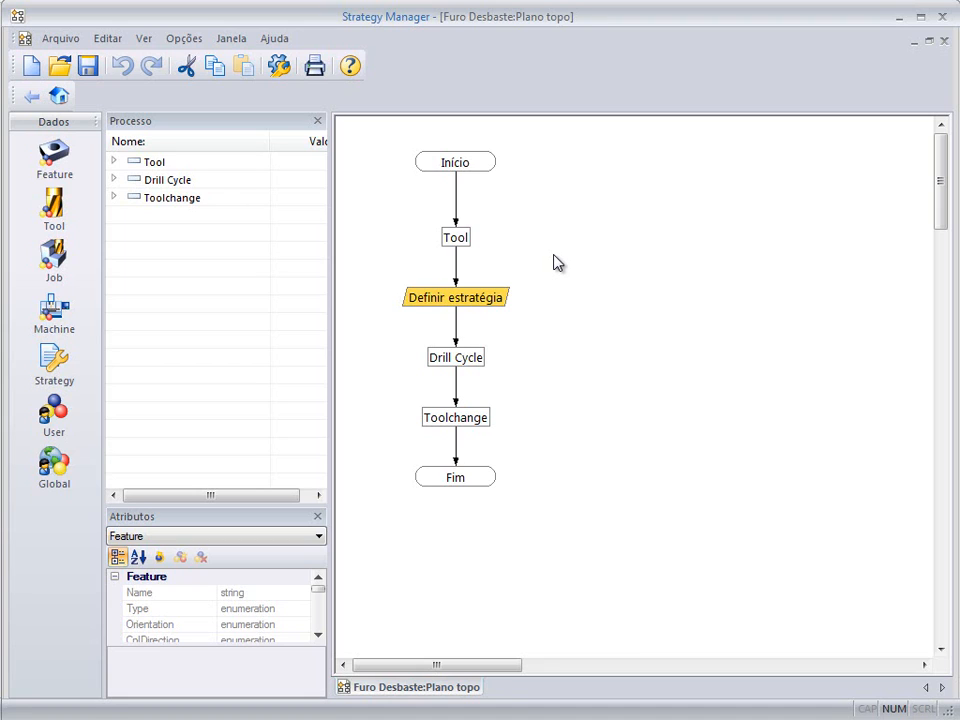
pyautogui.click(941, 17)
pyautogui.moveTo(673, 238); pyautogui.dragTo(677, 263, button='middle')
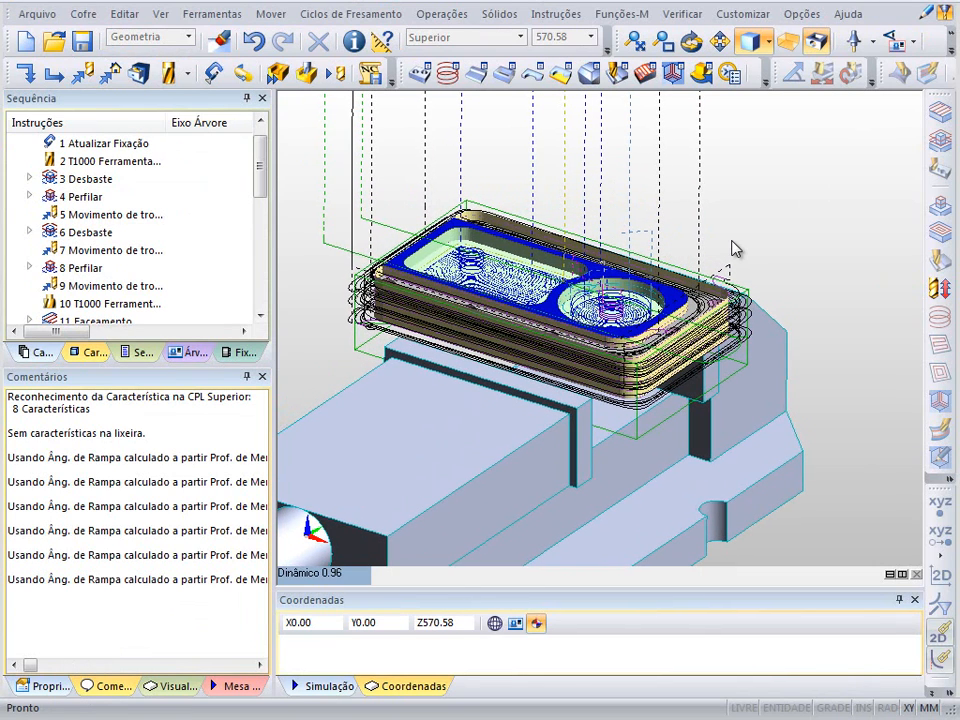